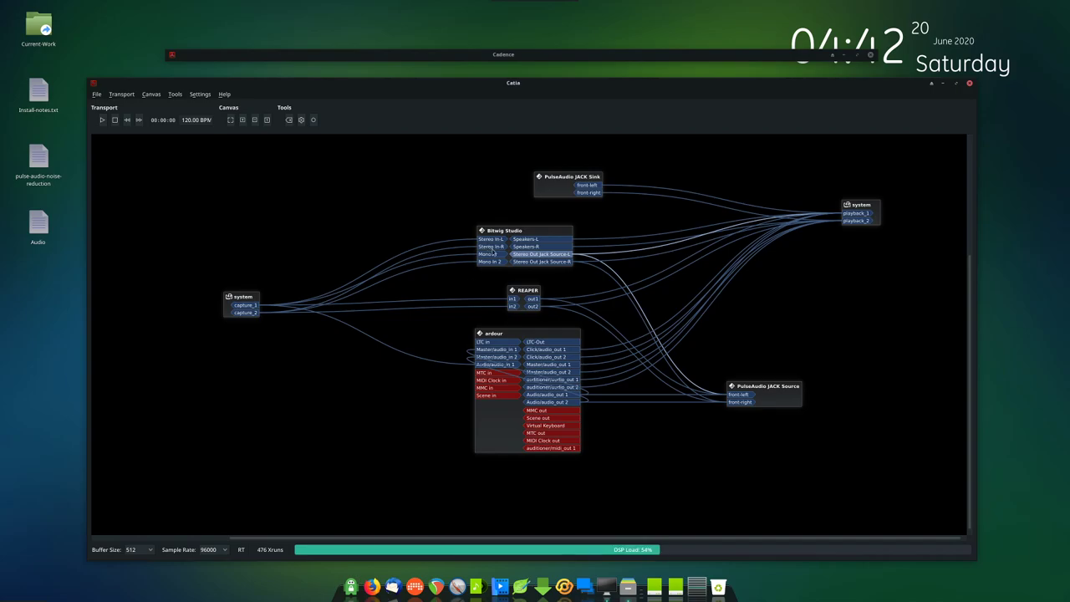
Trace the Bitwig Studio, REAPER and Ardour audio ports to PulseAudio JACK Source on the Catia canvas.
left_click(490, 261)
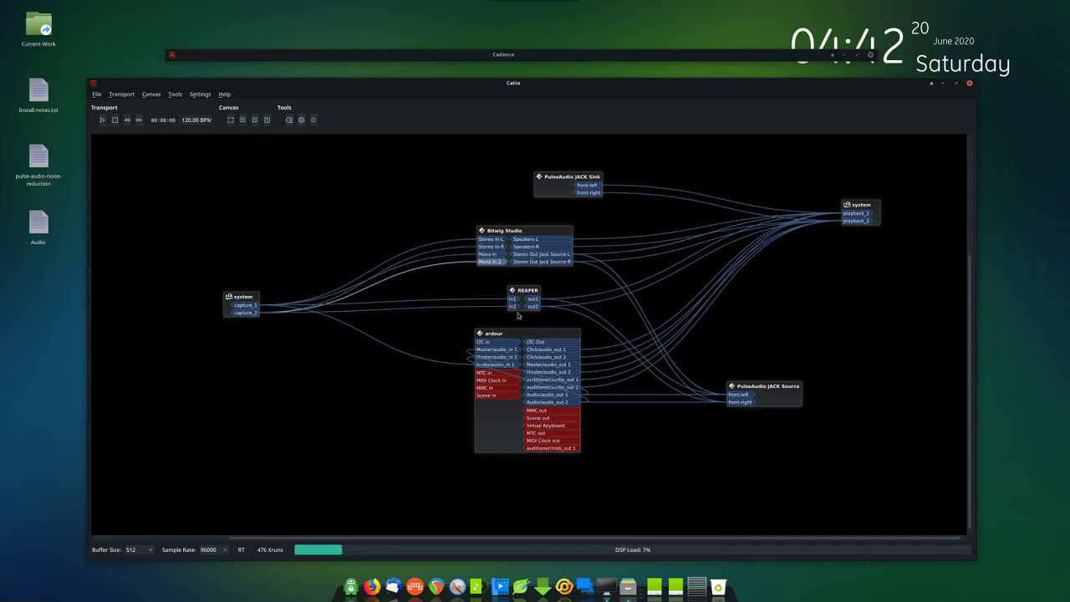
left_click(548, 262)
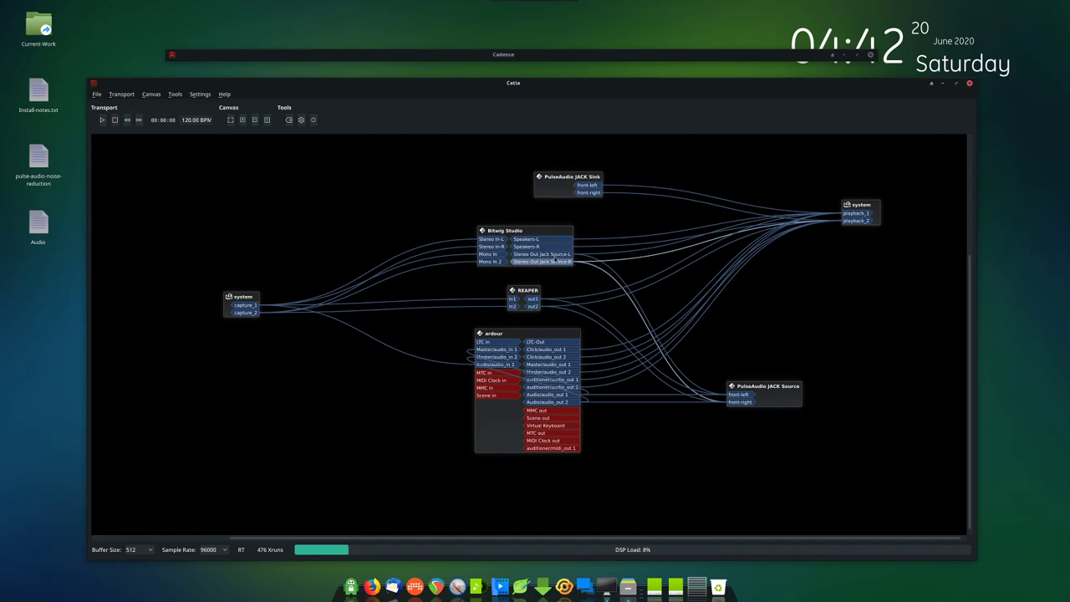
left_click(535, 299)
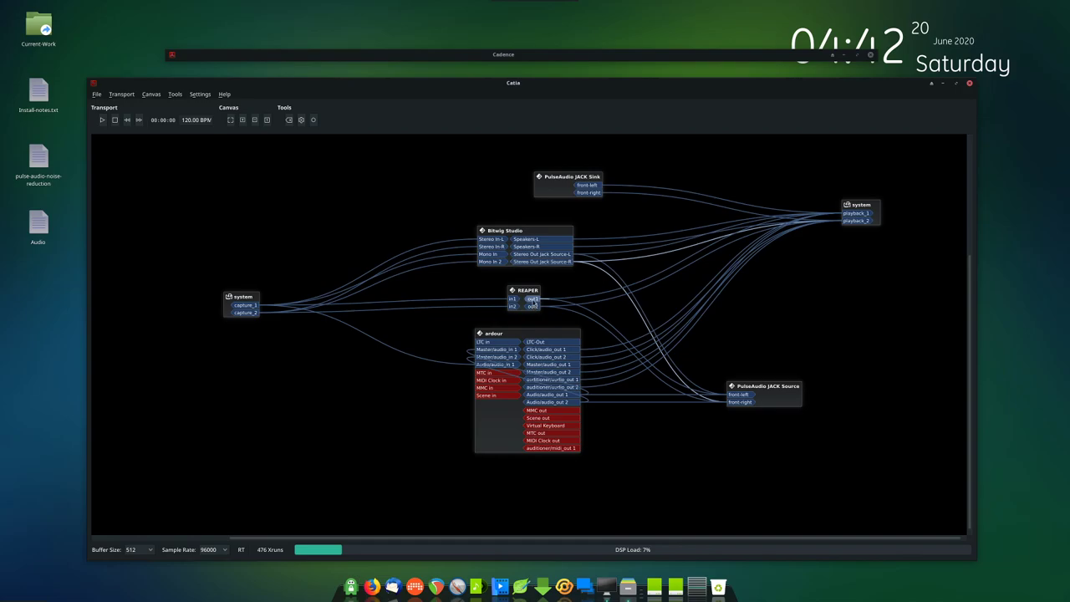
left_click(559, 394)
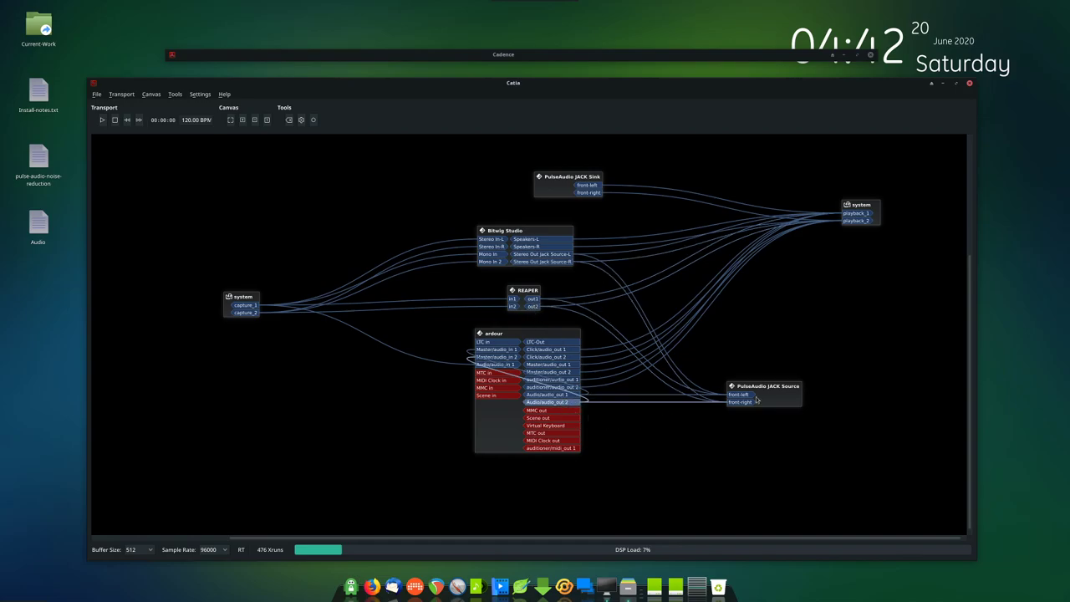
left_click(785, 402)
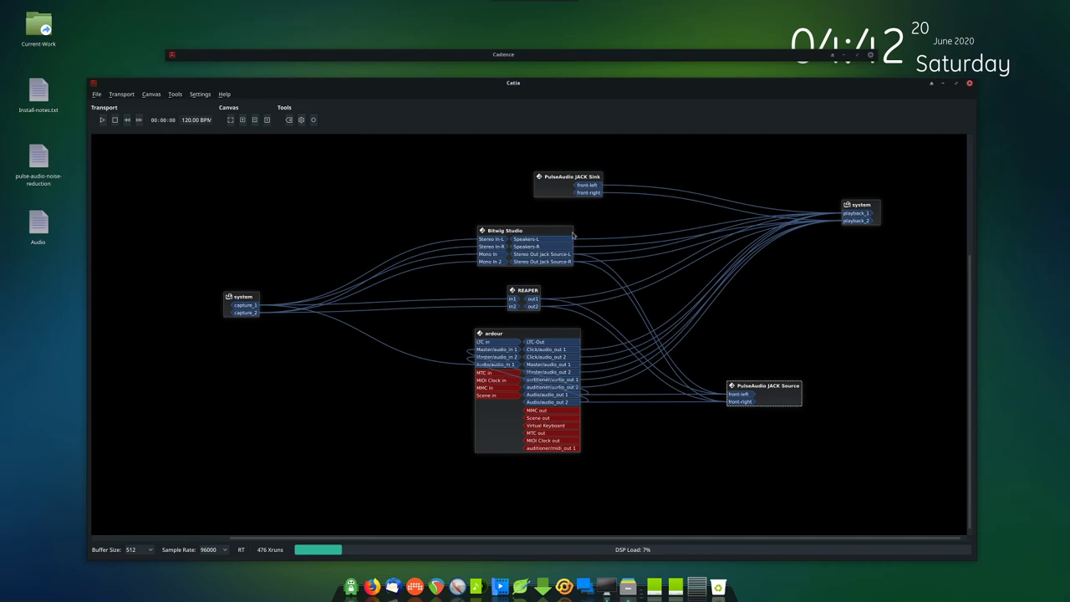
left_click_drag(541, 233, 540, 228)
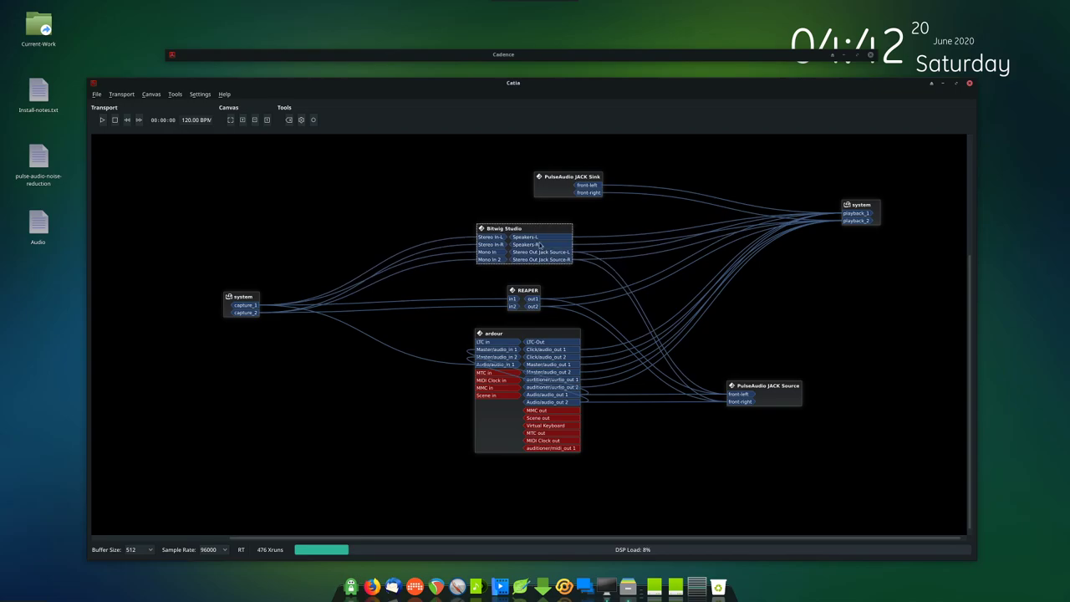
Check the Audio Input Capture level in OBS Studio, and view the vocal mic track's effects chain in Bitwig Studio.
left_click(698, 575)
left_click(699, 574)
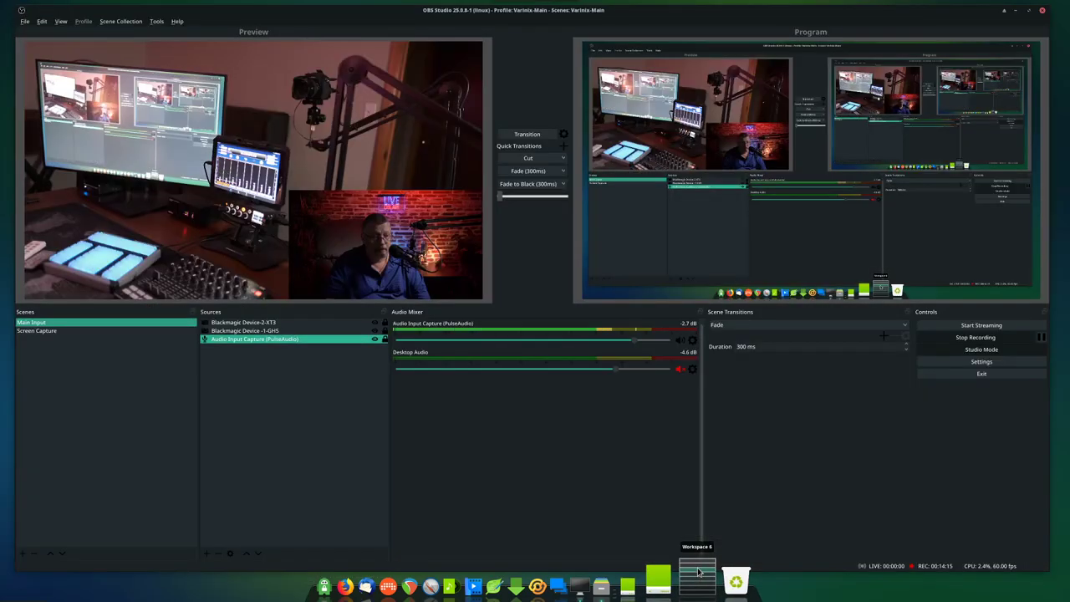
left_click(701, 568)
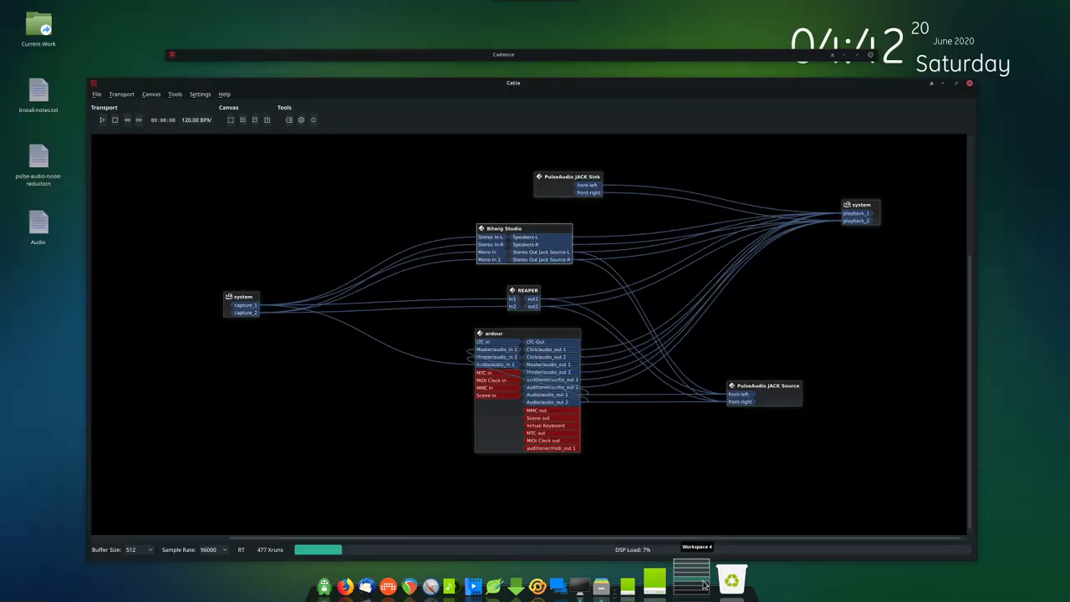
left_click(704, 587)
left_click(702, 585)
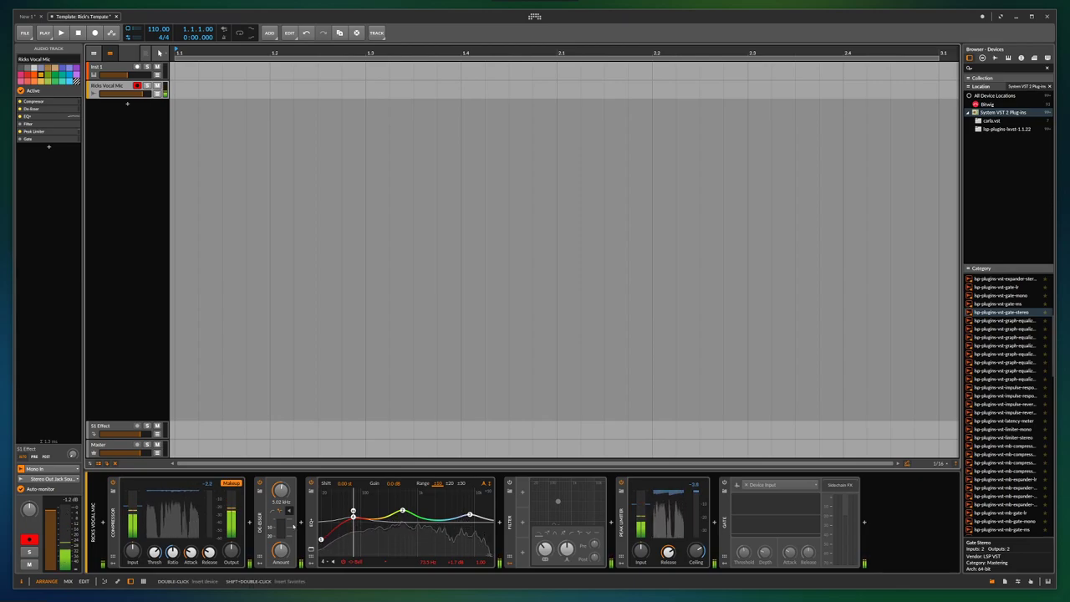
Switch to the Catia routing graph and on to REAPER's track meters.
mouse_move(540, 594)
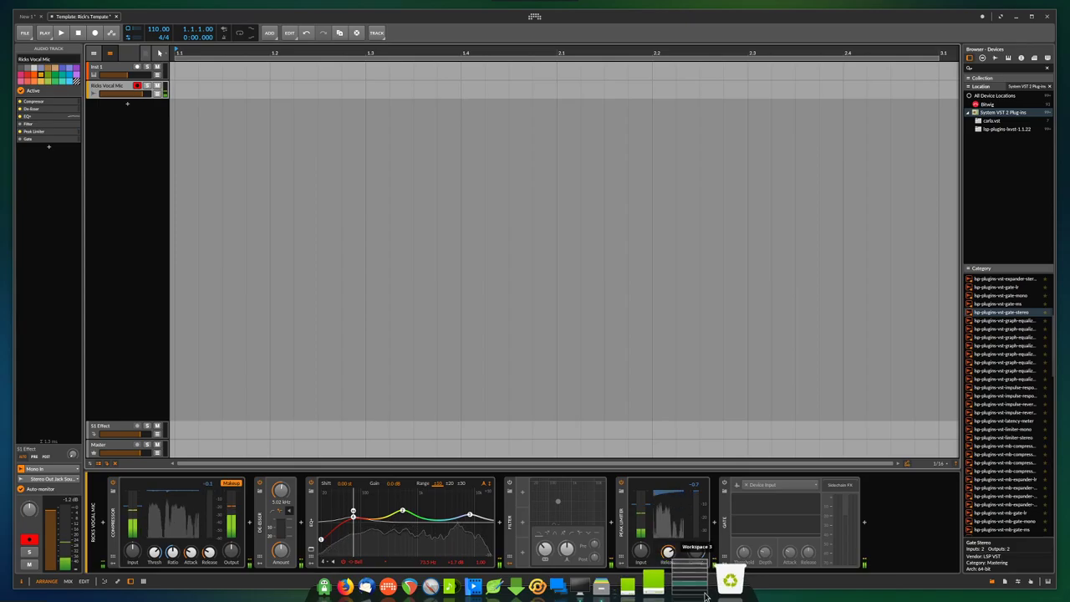
left_click(701, 588)
left_click(701, 589)
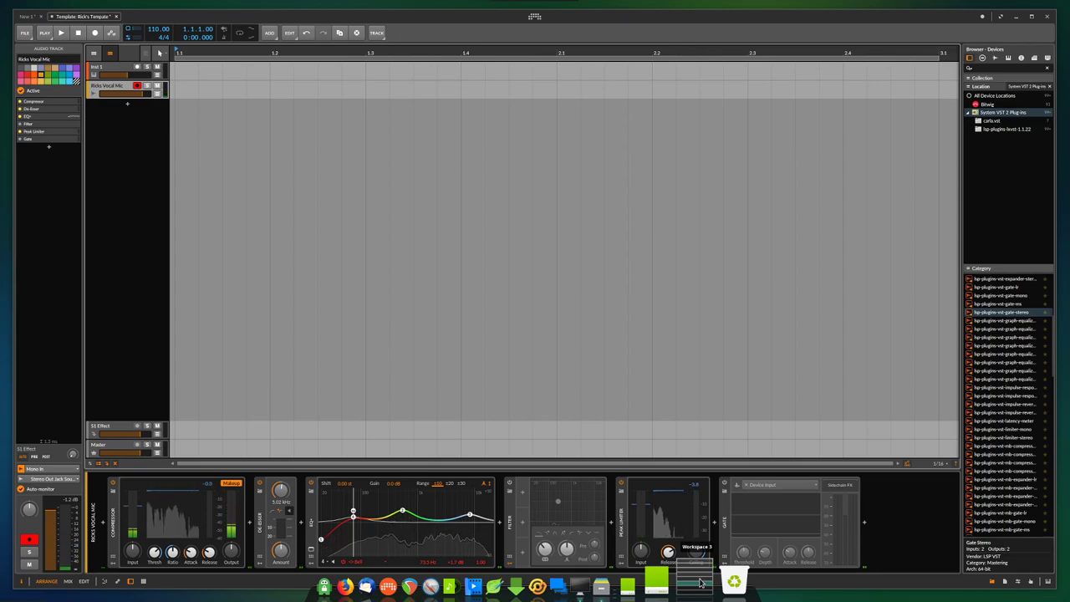
left_click(701, 589)
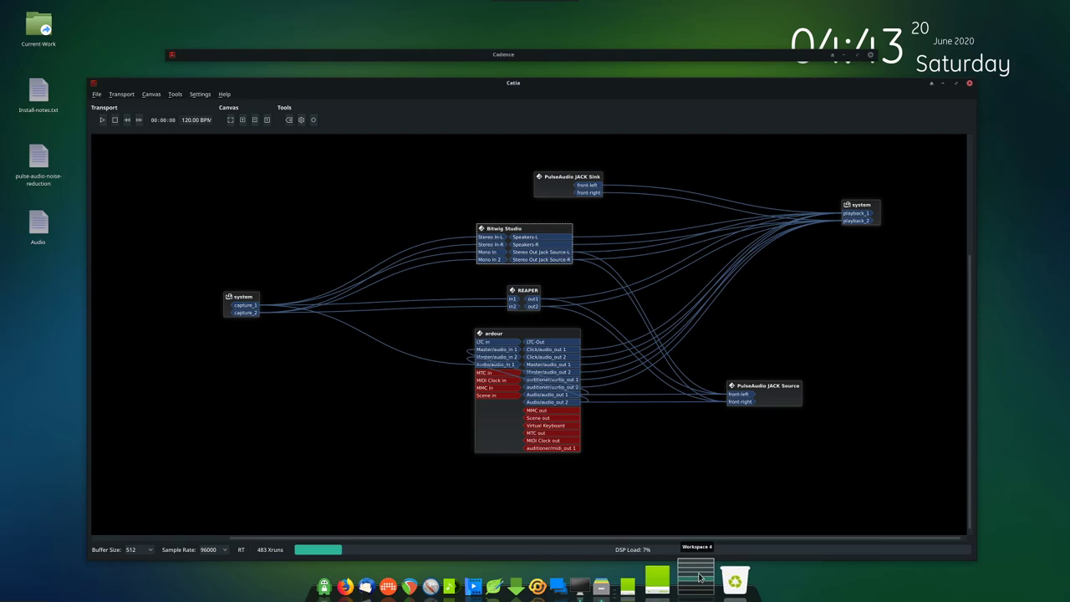
scroll(699, 577, "down", 1)
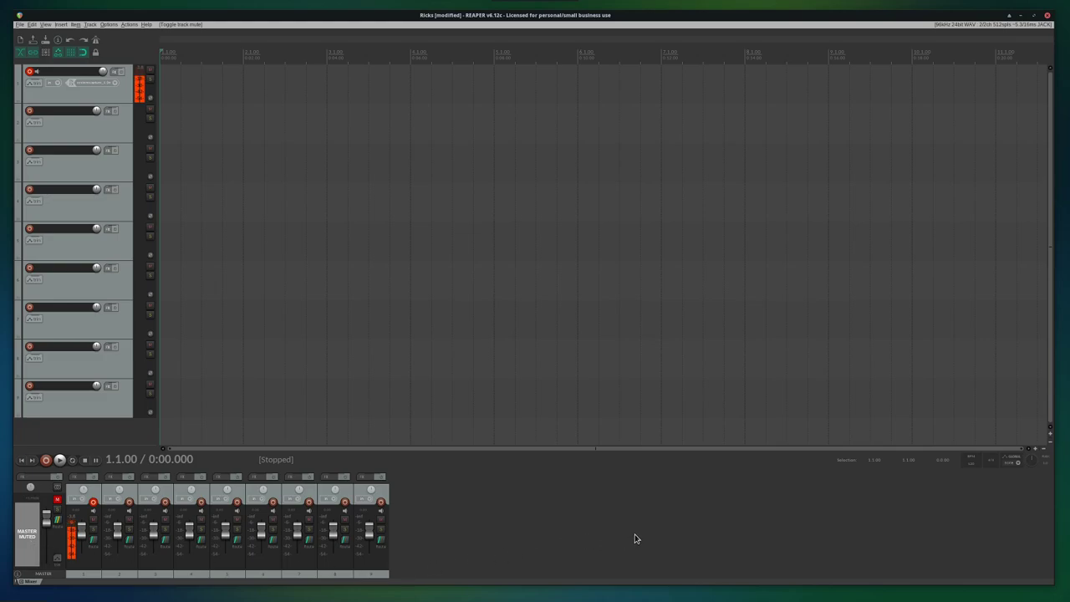
Compare REAPER's input meters with the Audio Input Capture level in OBS Studio, rechecking the routing in Catia.
mouse_move(657, 581)
left_click(699, 574)
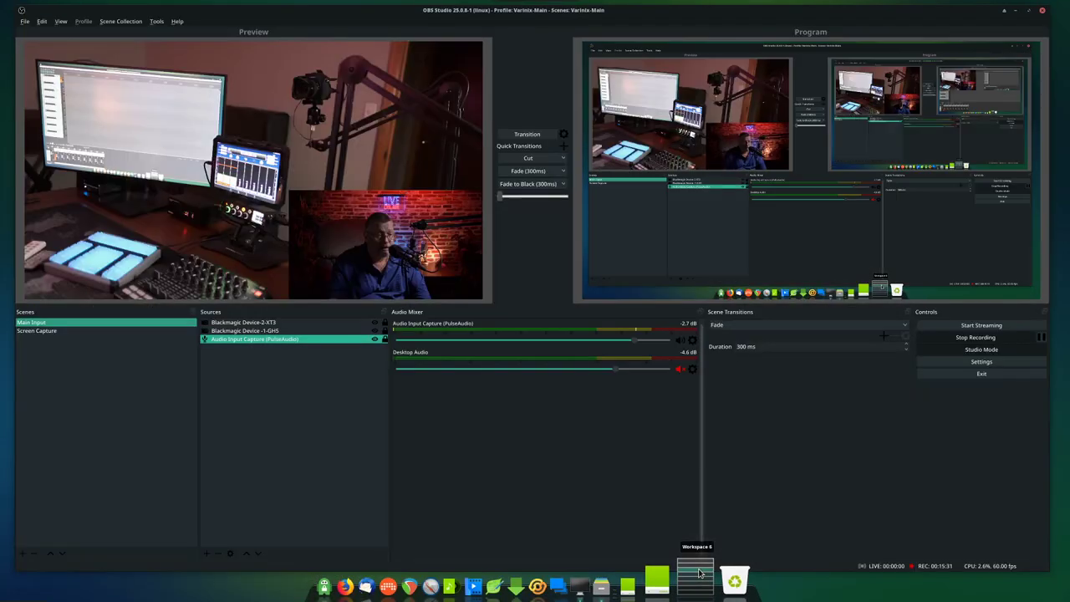
left_click(701, 583)
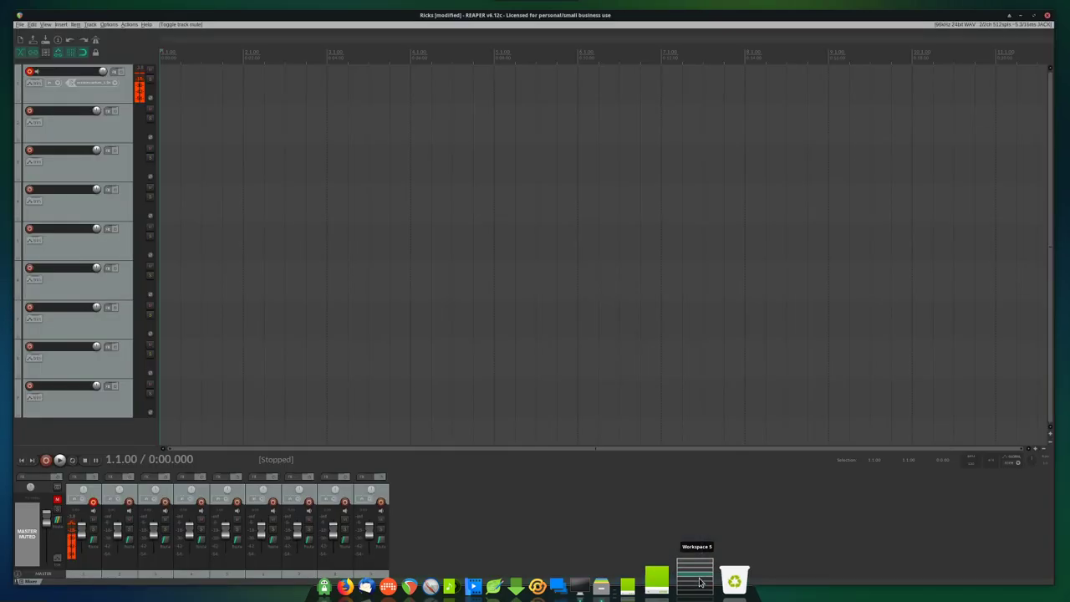
left_click(702, 585)
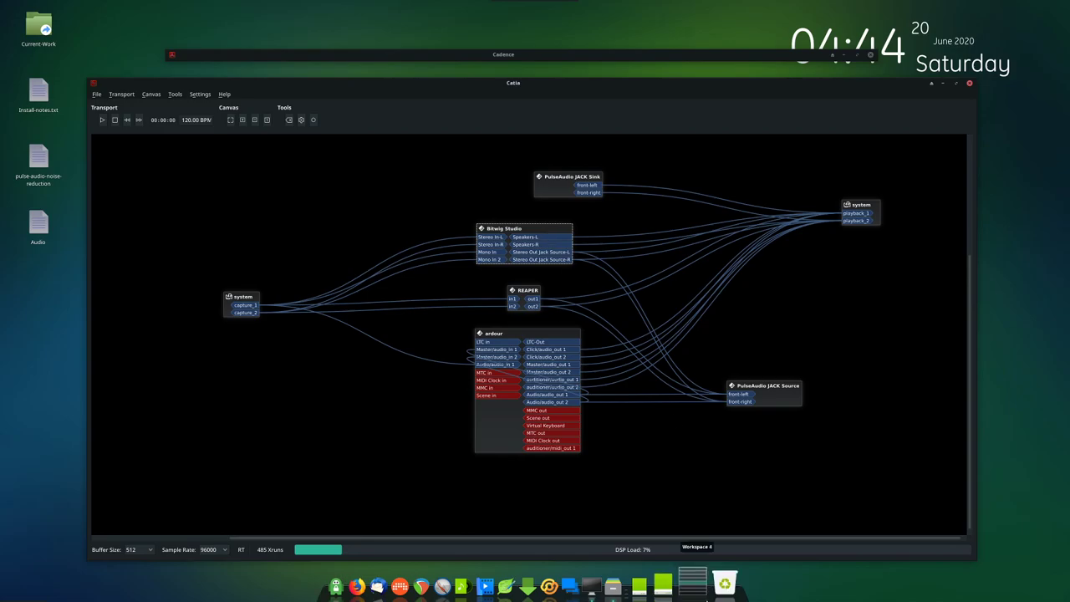
scroll(701, 576, "down", 1)
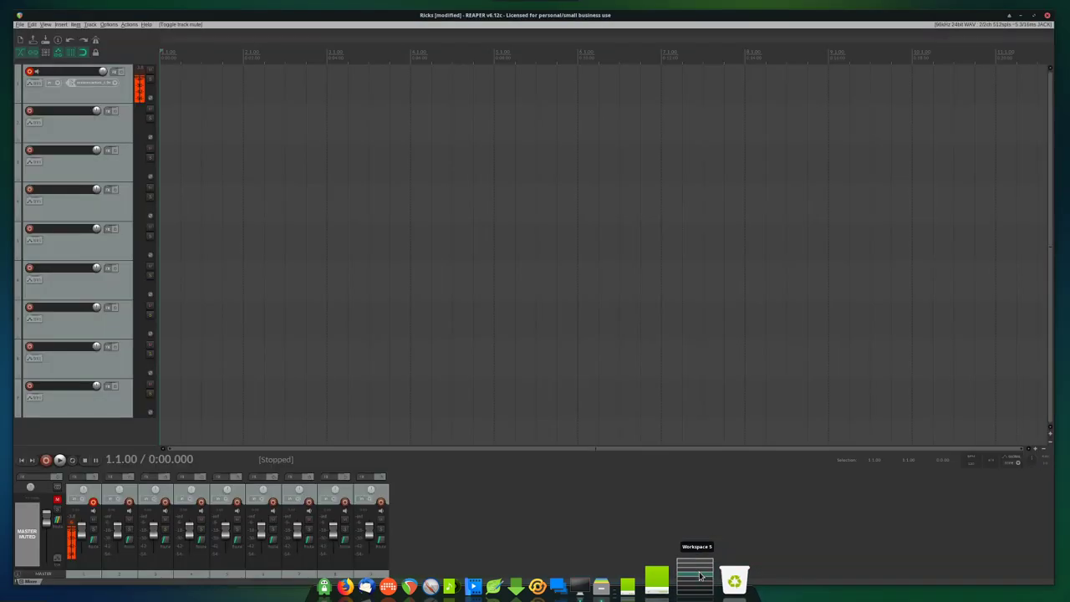
scroll(694, 561, "down", 1)
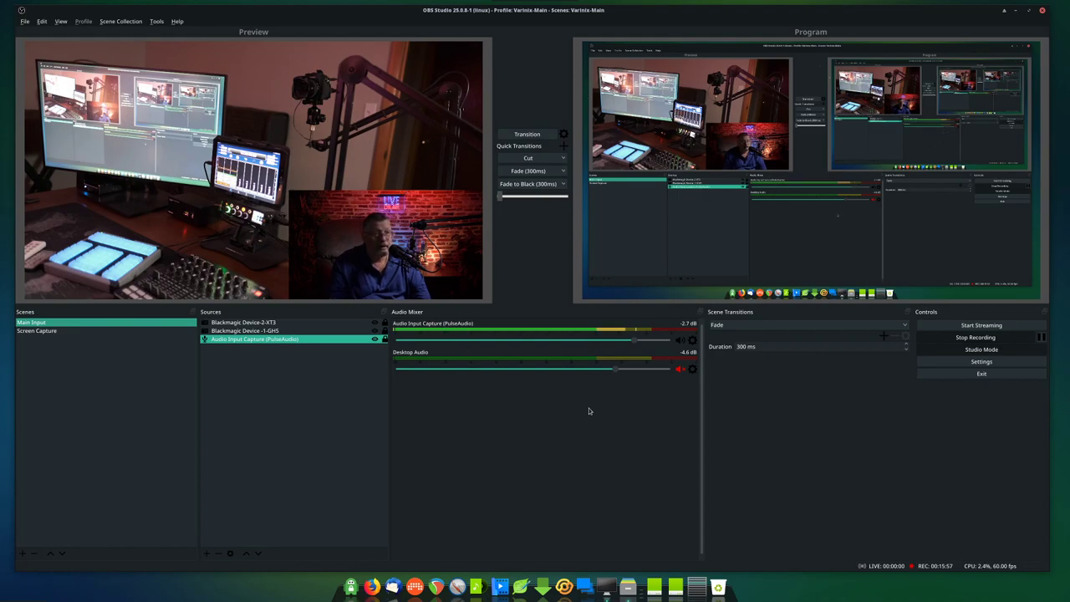
Mute the vocal mic track in Bitwig Studio and check the Audio Input Capture level in OBS Studio.
left_click(698, 583)
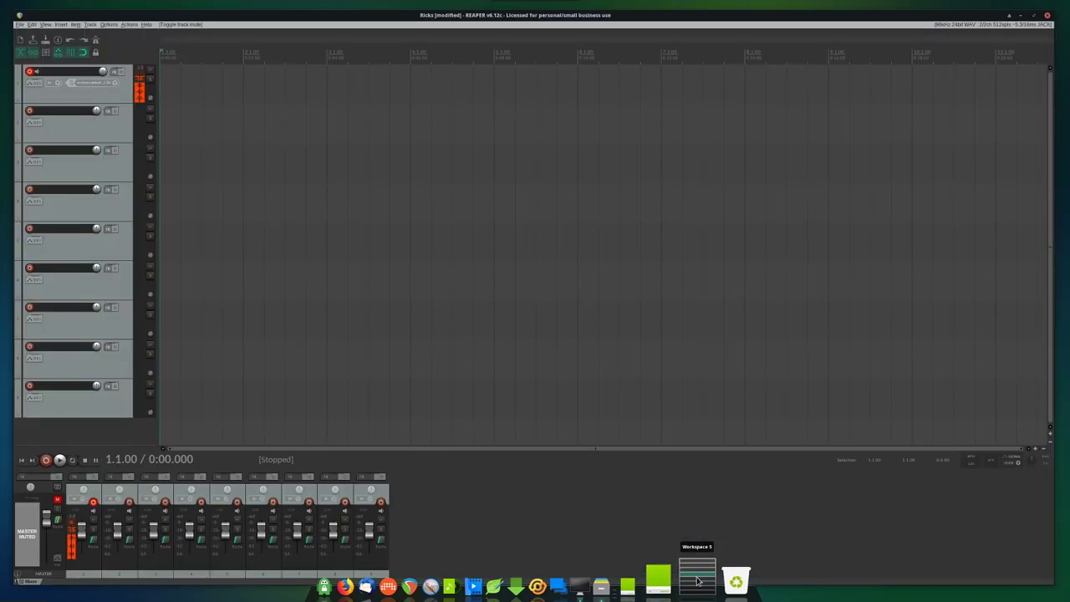
left_click(698, 580)
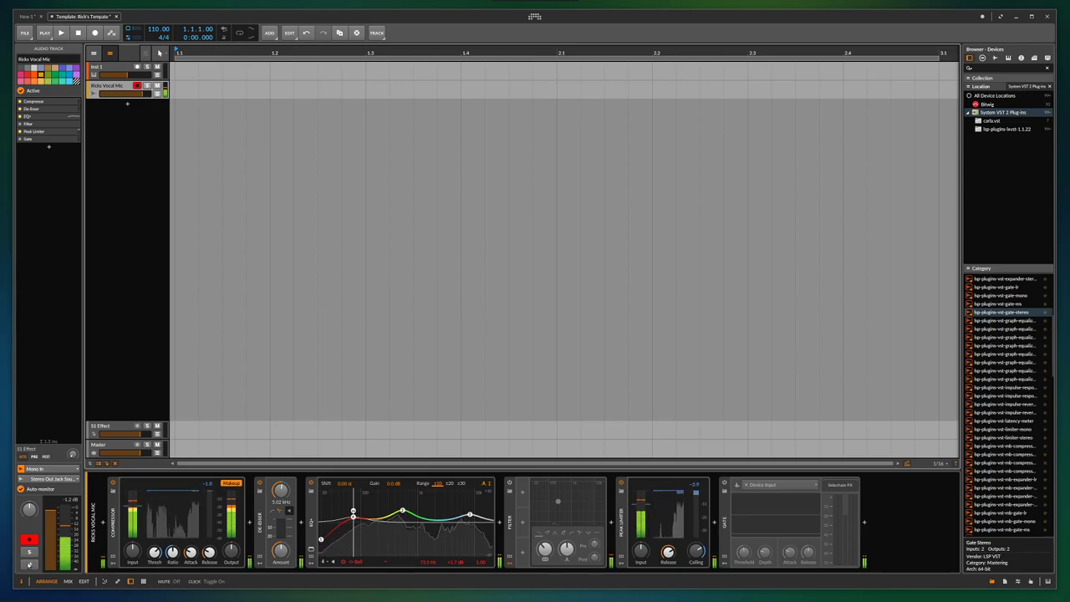
left_click(29, 564)
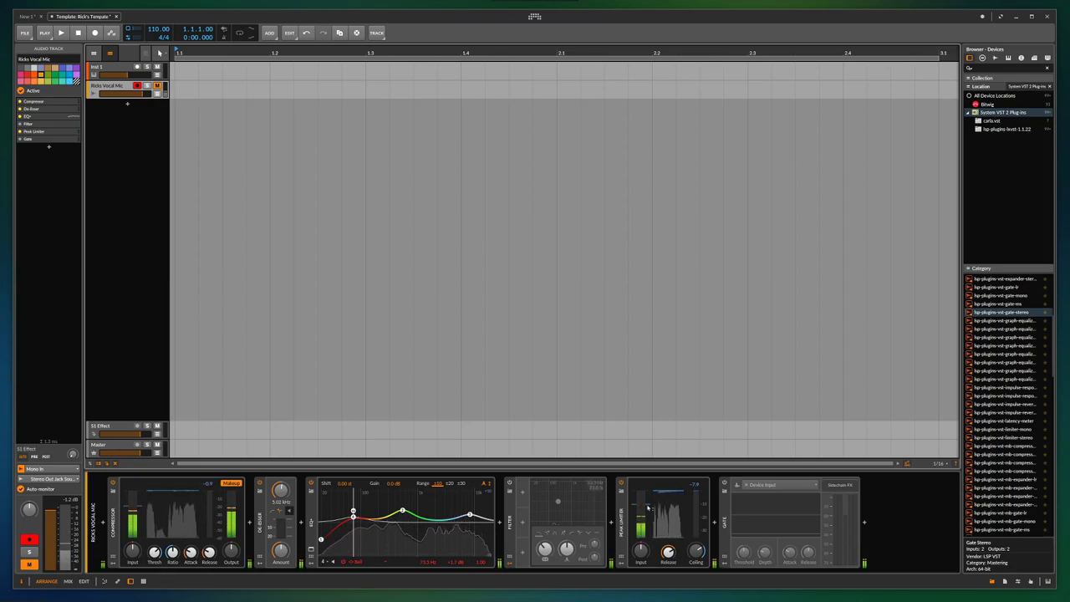
left_click(699, 577)
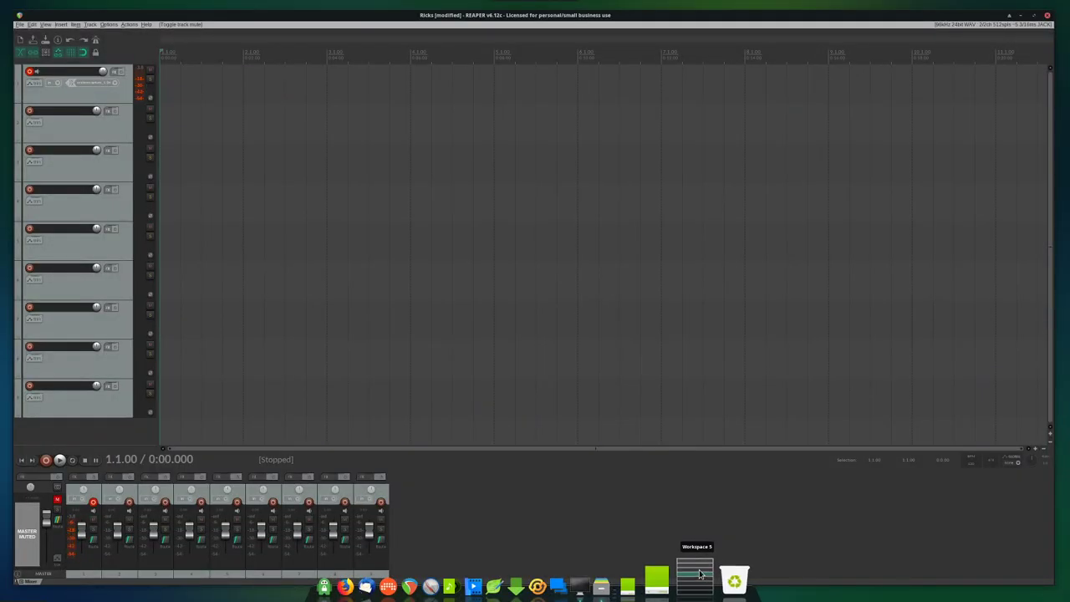
left_click(699, 575)
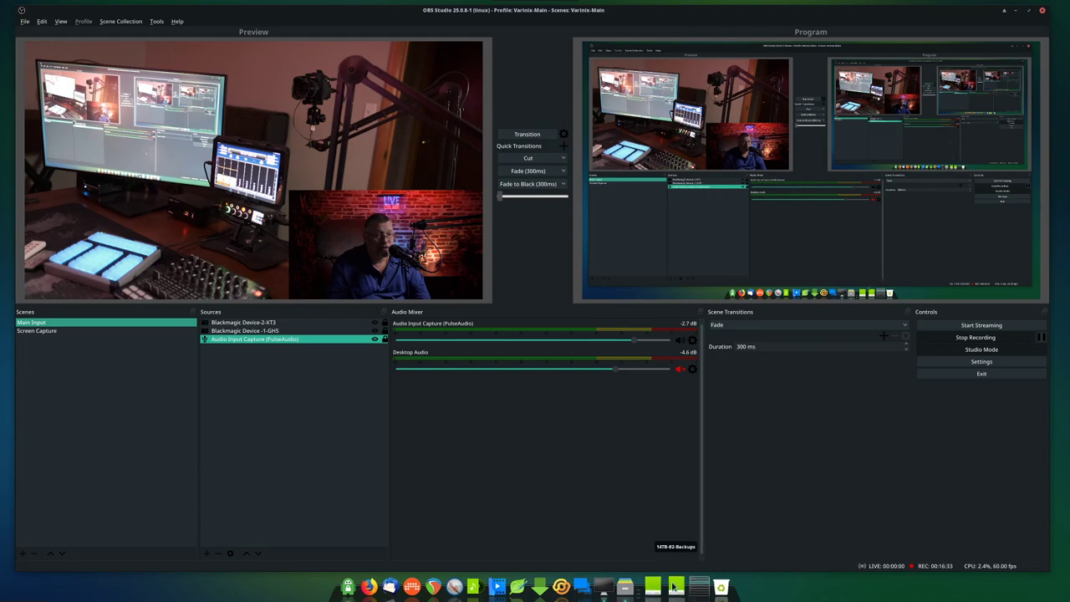
Return to Bitwig Studio and unmute the vocal mic track.
scroll(699, 587, "down", 2)
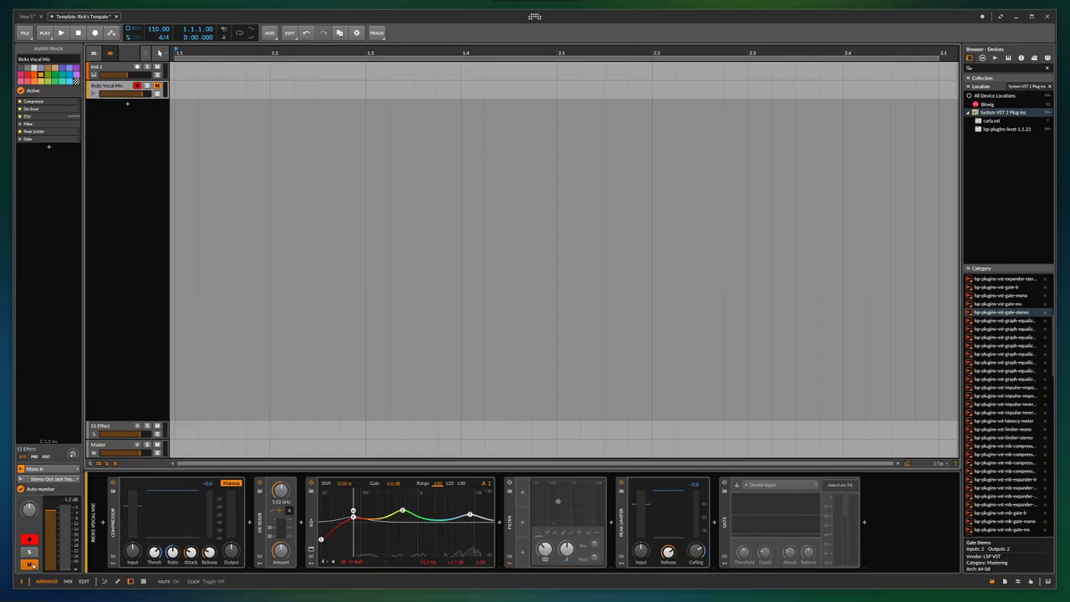
left_click(31, 564)
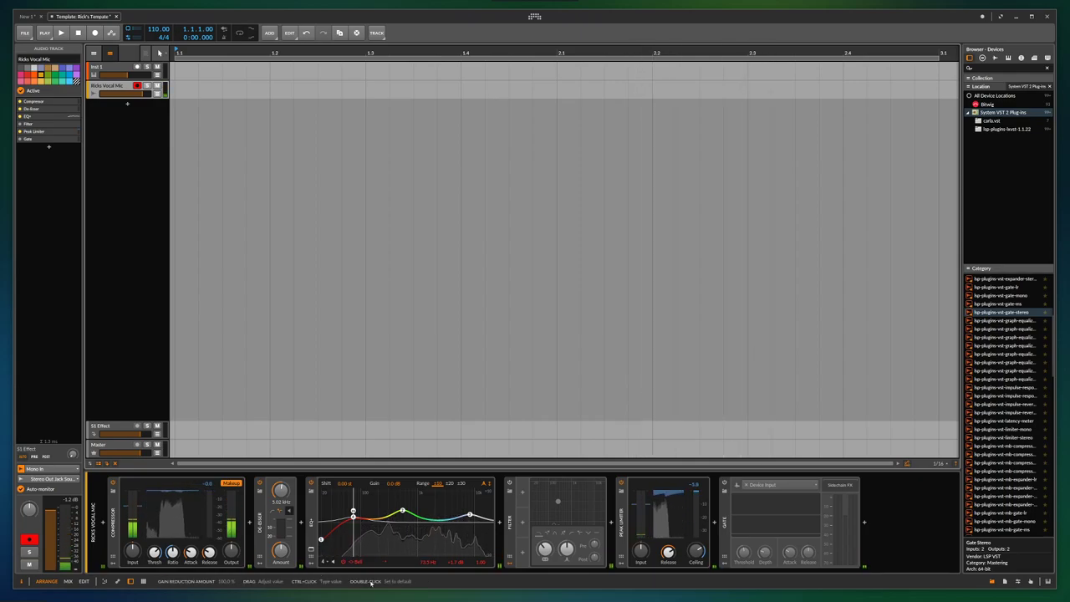
Switch to Catia and move the Bitwig Studio box slightly upward on the canvas.
mouse_move(569, 585)
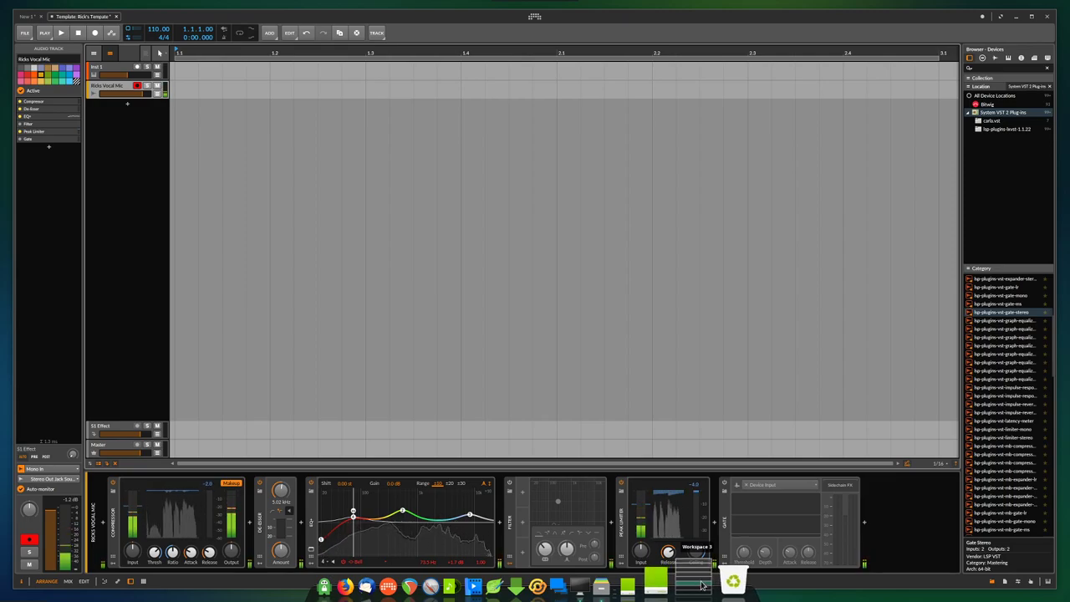
left_click(701, 584)
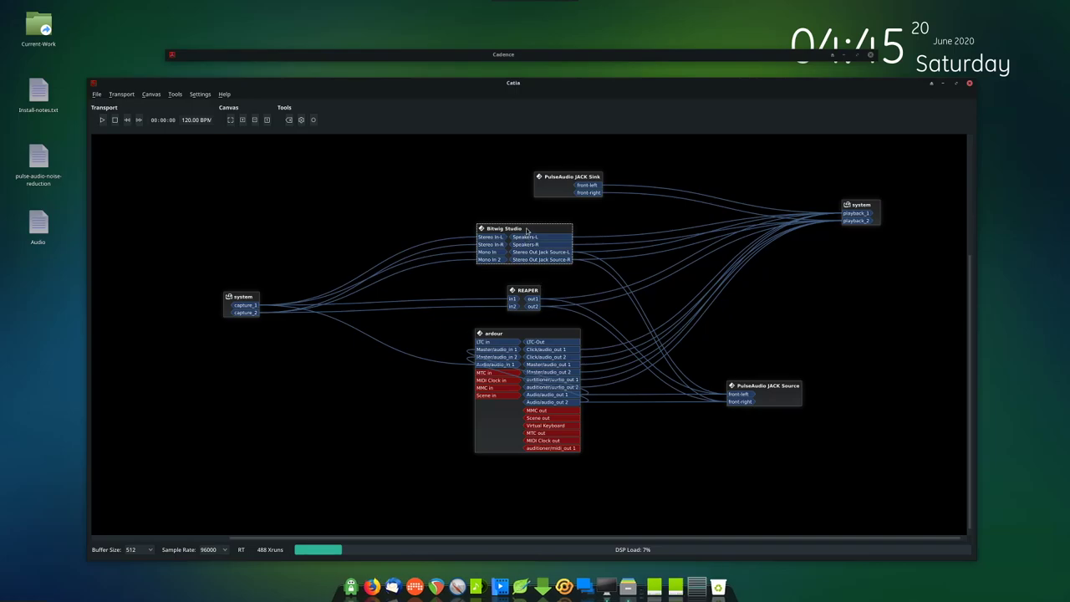
mouse_move(527, 229)
left_mouse_down()
mouse_move(535, 256)
mouse_move(531, 224)
left_mouse_up()
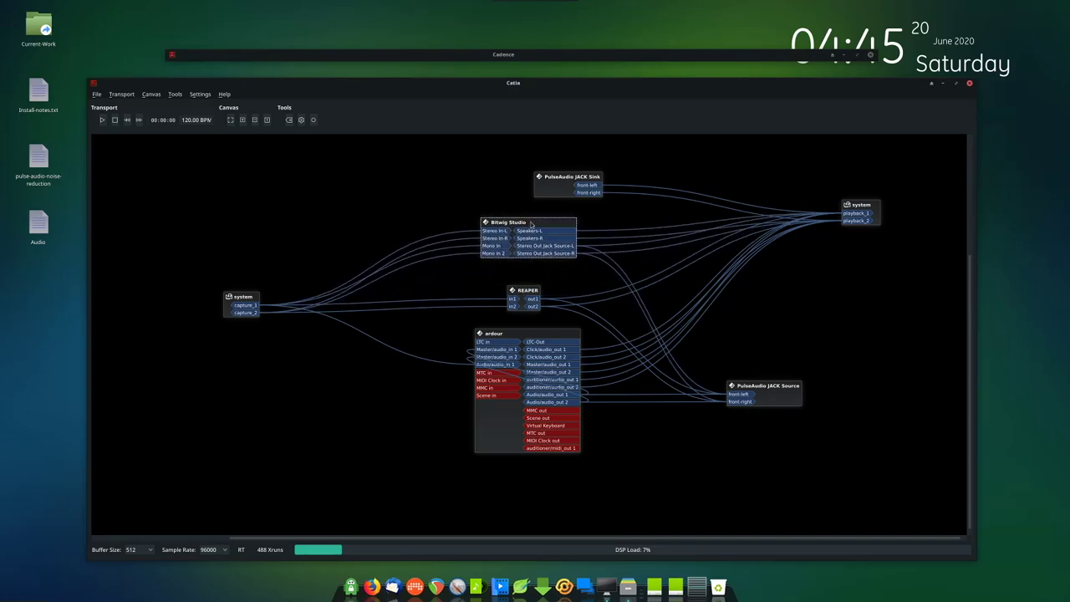
Compare the audio levels in OBS Studio, REAPER and Ardour with the connections drawn in the Catia graph.
left_click(701, 579)
left_click(699, 579)
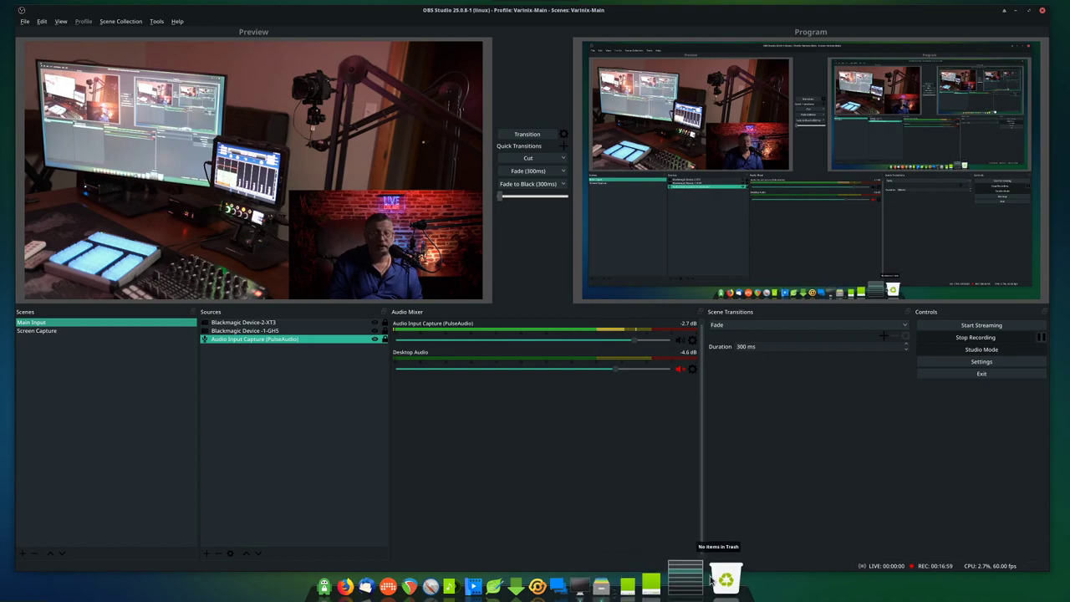
scroll(697, 579, "up", 1)
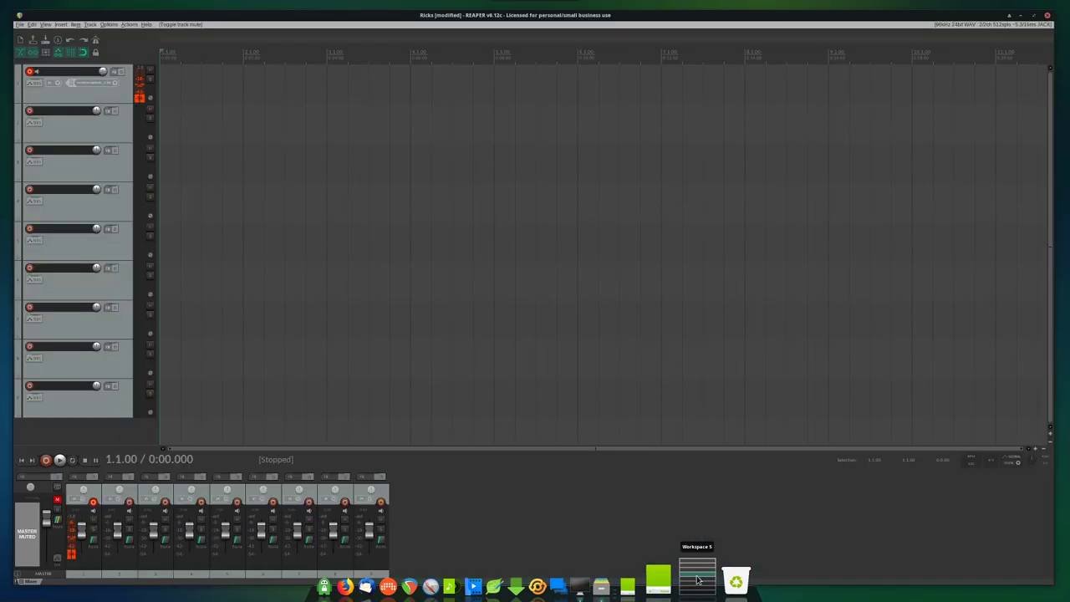
scroll(696, 584, "up", 1)
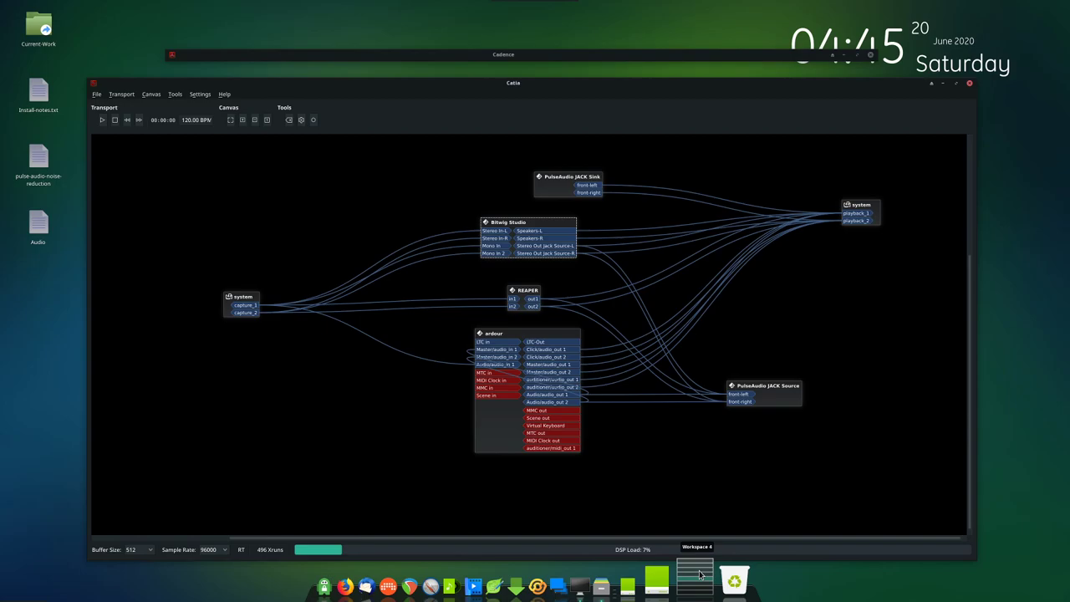
scroll(701, 574, "down", 2)
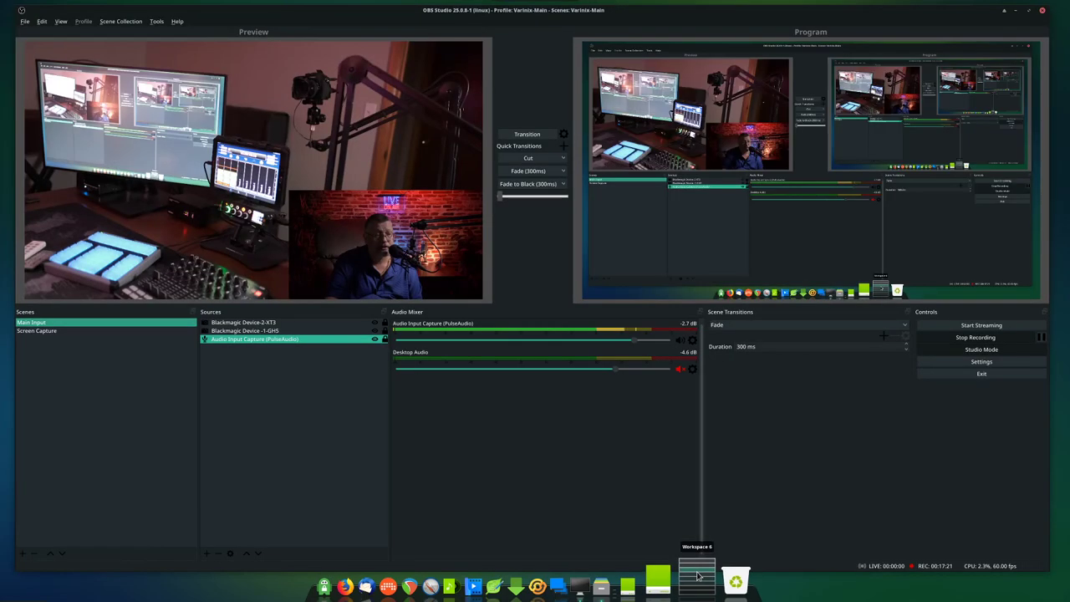
scroll(698, 576, "up", 1)
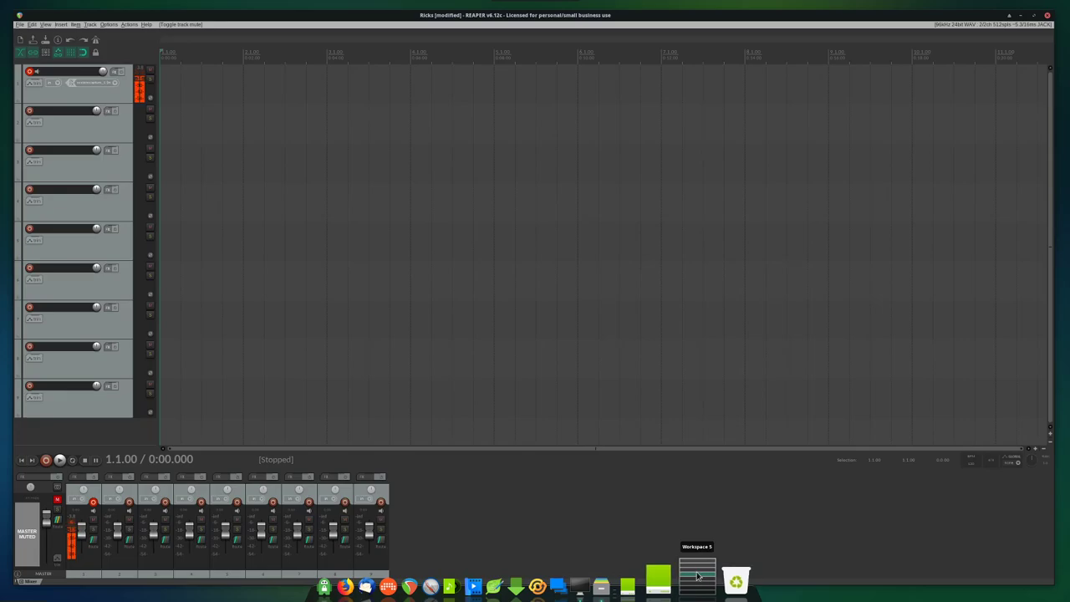
scroll(699, 576, "down", 2)
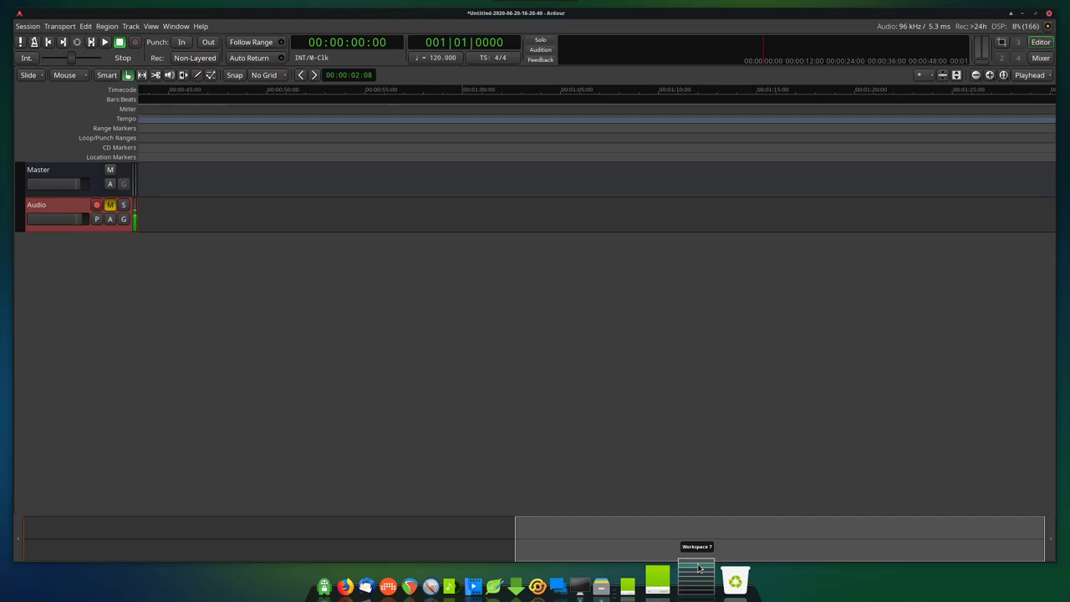
scroll(699, 575, "up", 3)
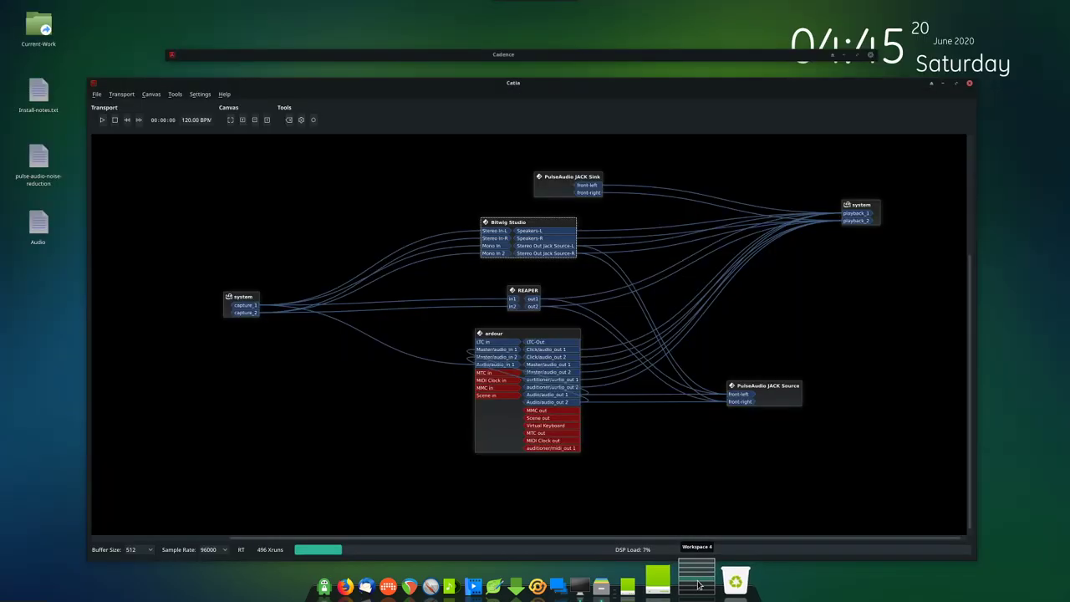
Switch to Bitwig Studio, open its audio settings and set the Stereo Out Jack Source bus type to Output.
scroll(699, 577, "up", 1)
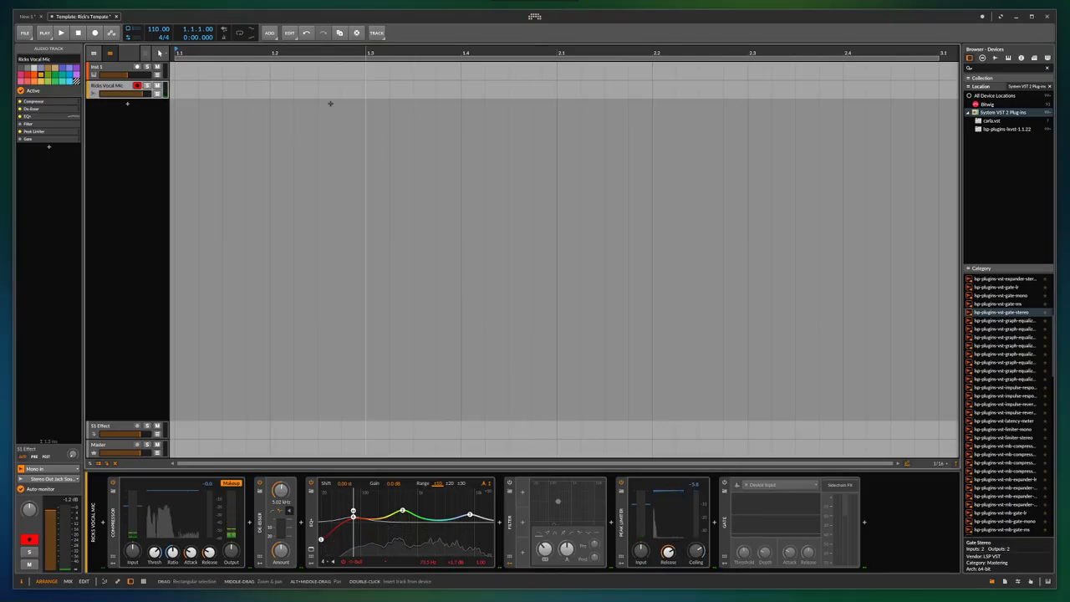
left_click(535, 16)
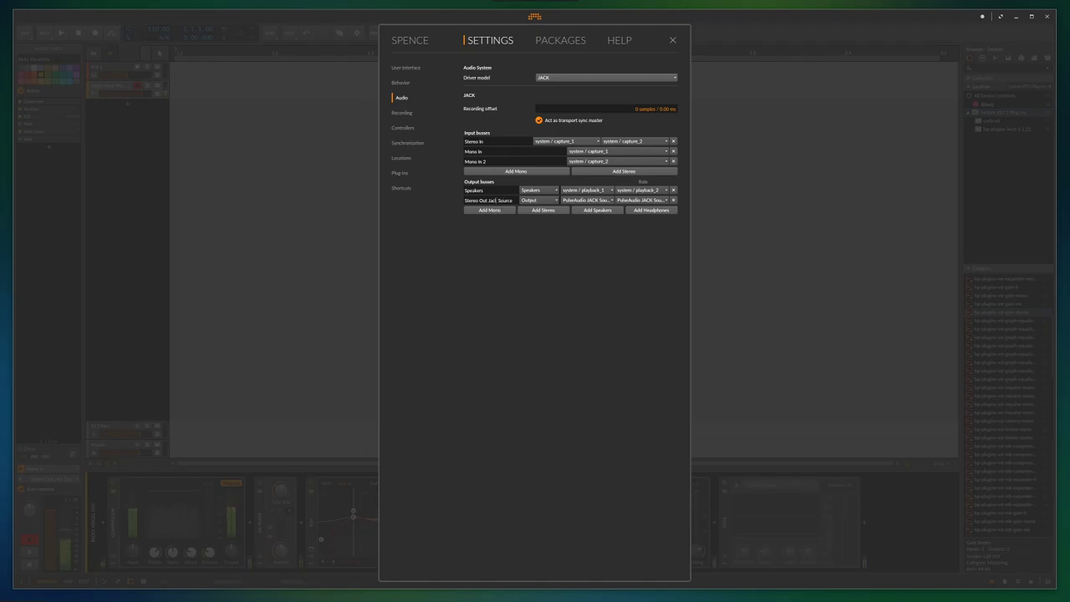
left_click(548, 200)
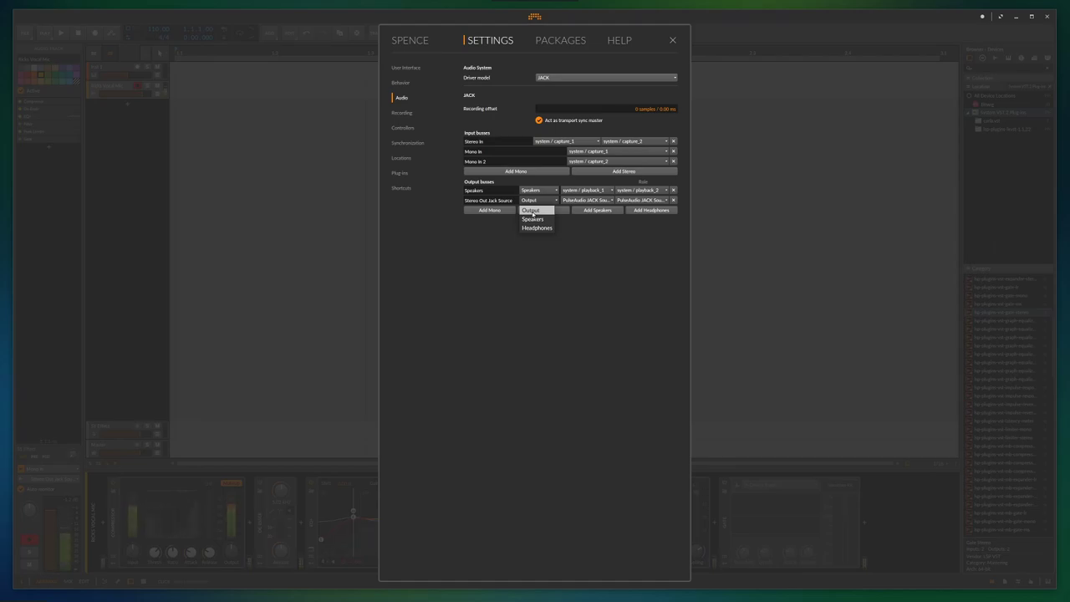
left_click(532, 211)
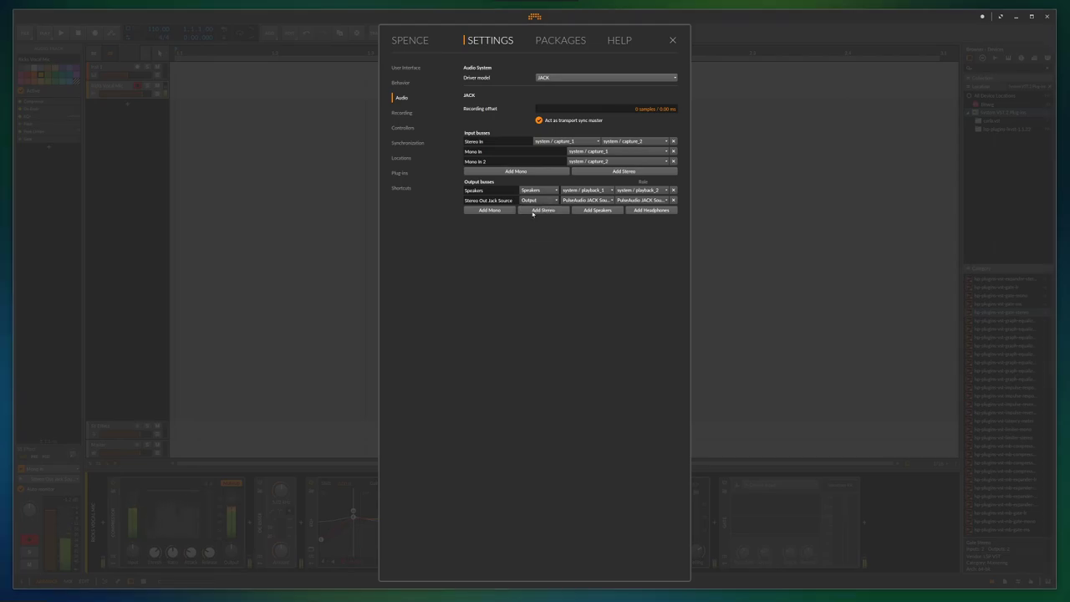
Route the Stereo Out Jack Source channels to PulseAudio JACK Source front-left and front-right, then close the settings.
left_click(599, 202)
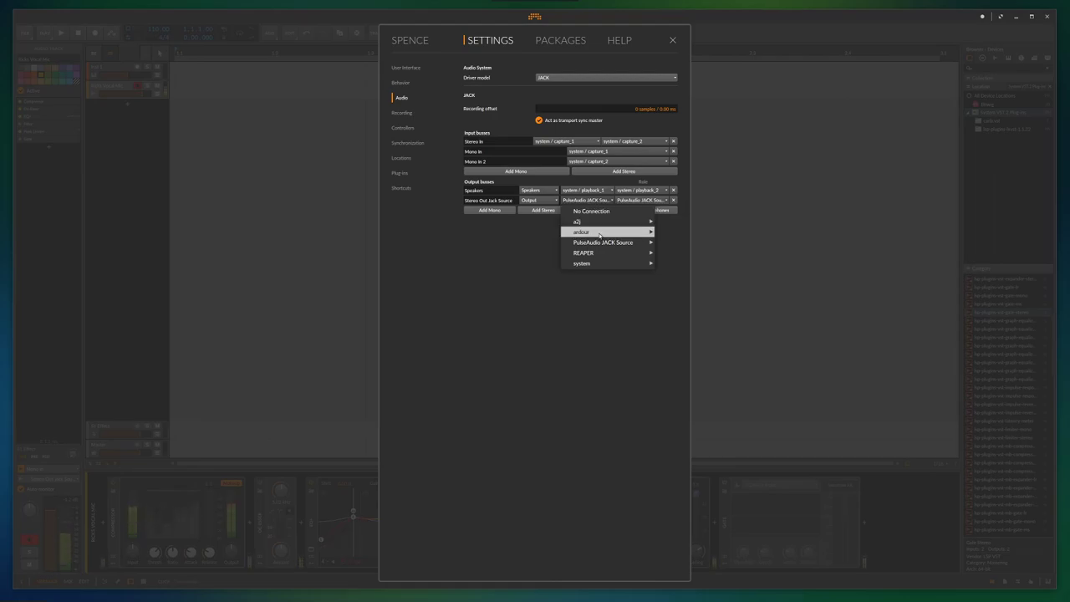
mouse_move(599, 246)
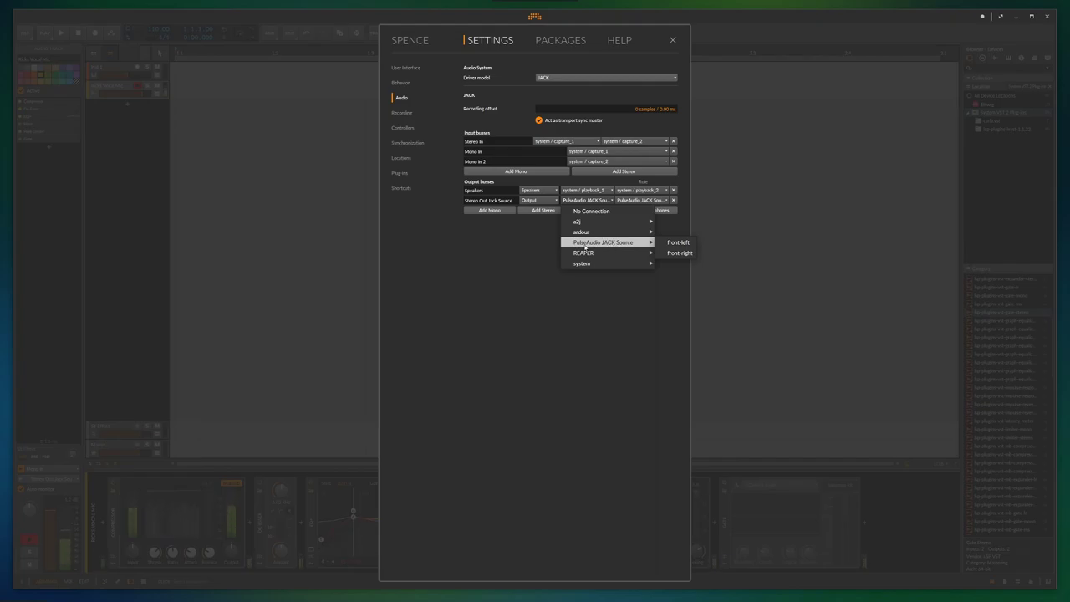
left_click(677, 243)
left_click(655, 202)
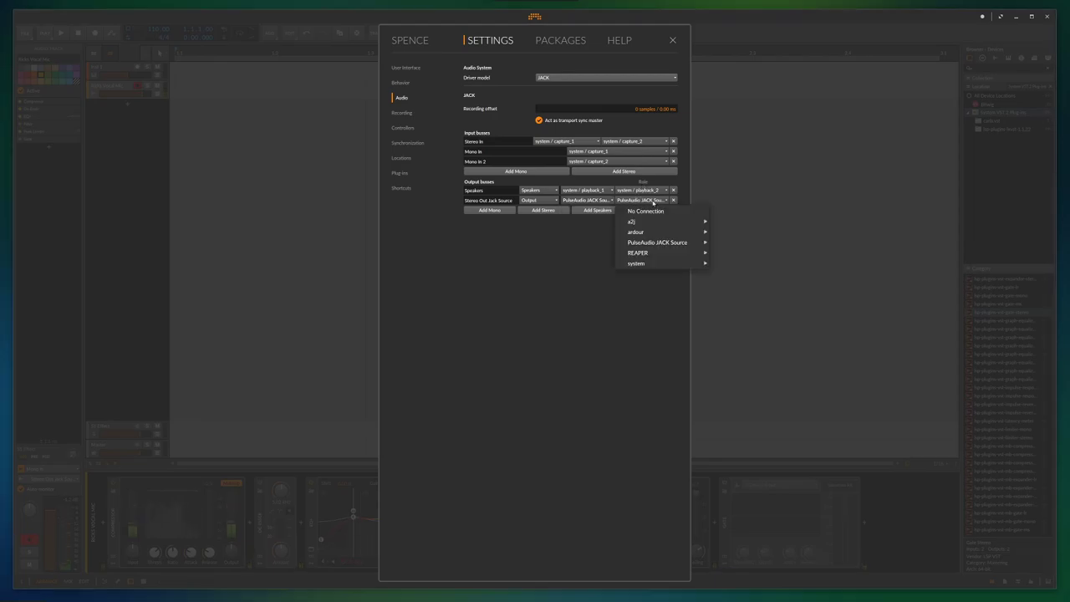
mouse_move(694, 245)
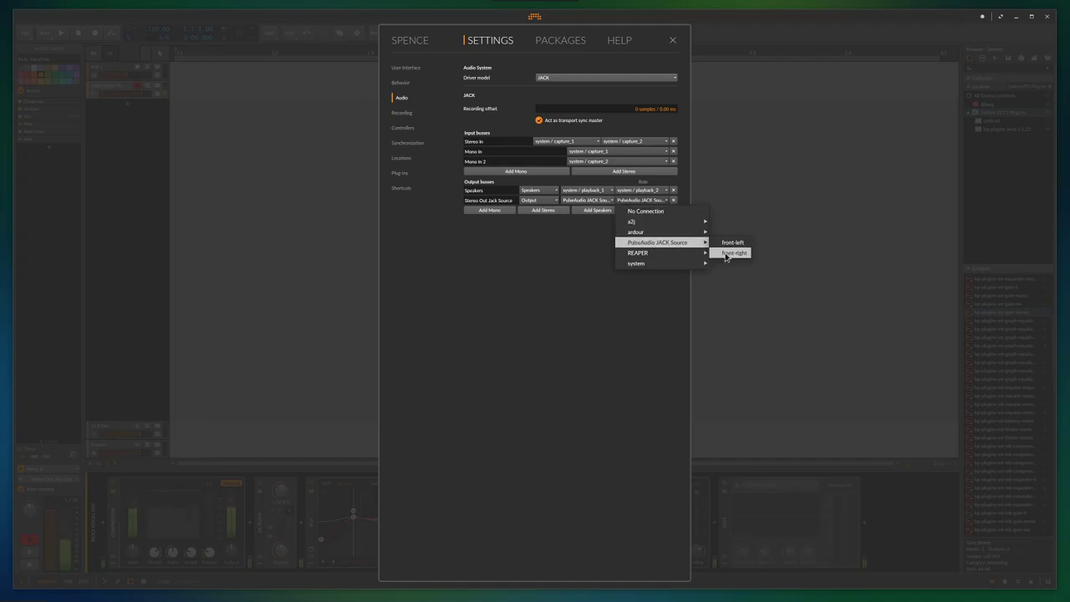
left_click(726, 252)
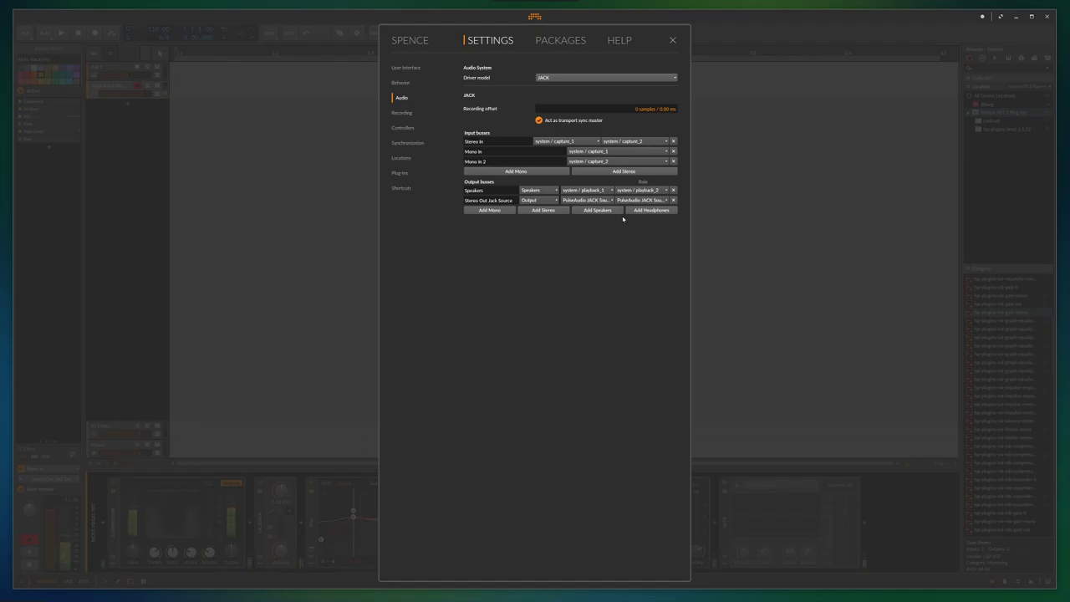
left_click(534, 18)
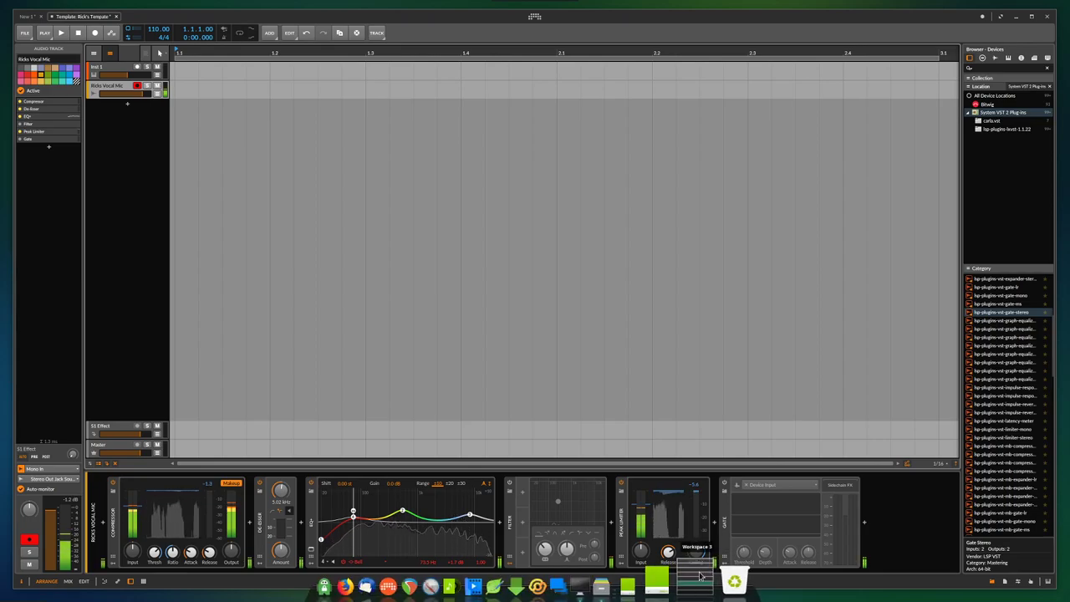
Switch to Catia and trace Bitwig Studio's Stereo Out Jack Source connections to PulseAudio JACK Source, shifting that box to follow its lines.
left_click(697, 575)
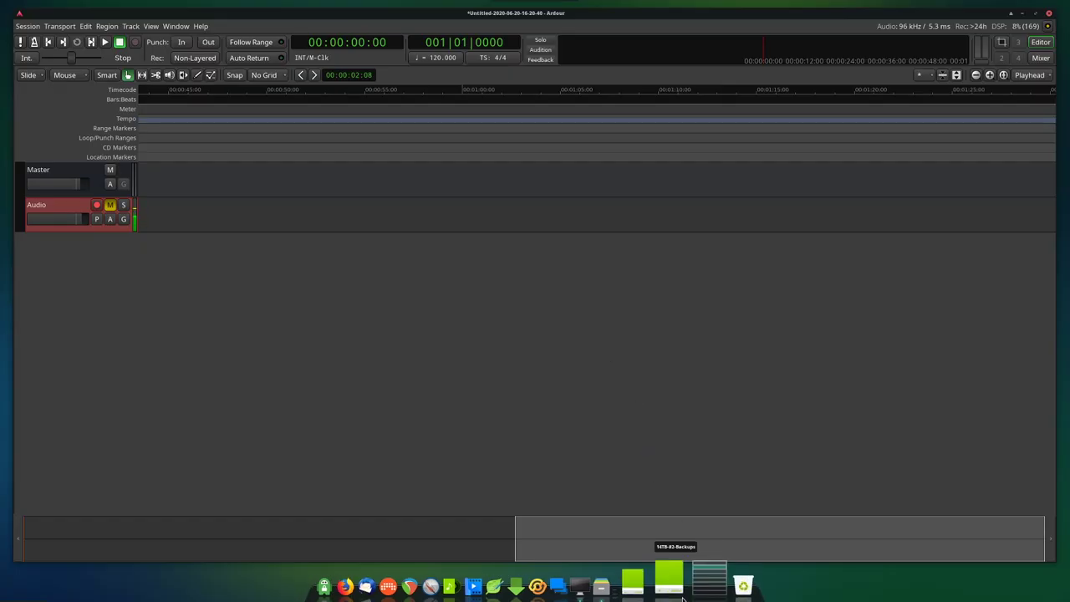
scroll(701, 574, "up", 2)
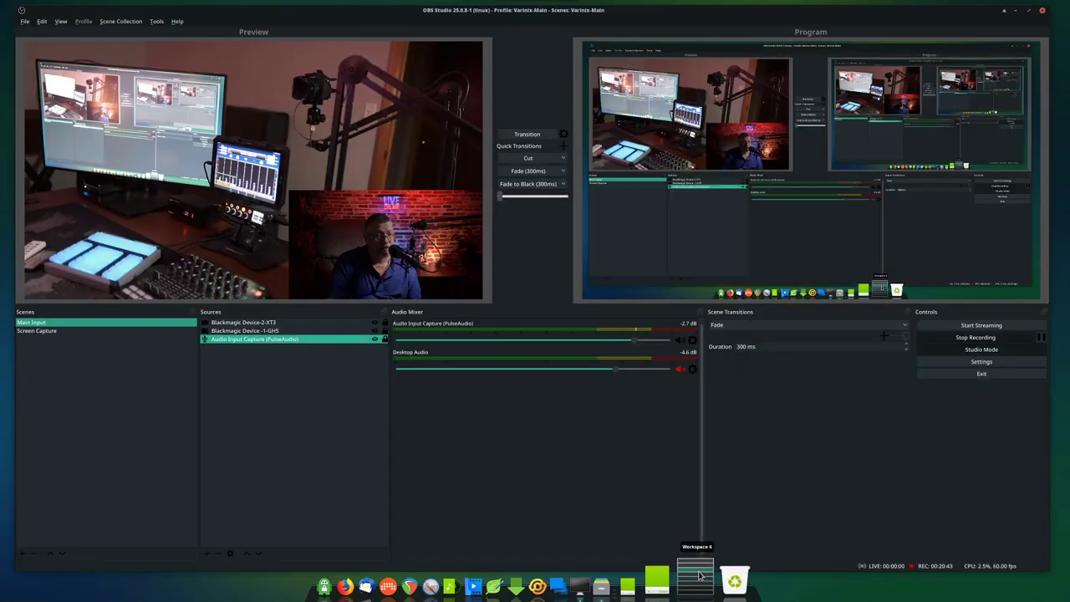
scroll(698, 583, "up", 1)
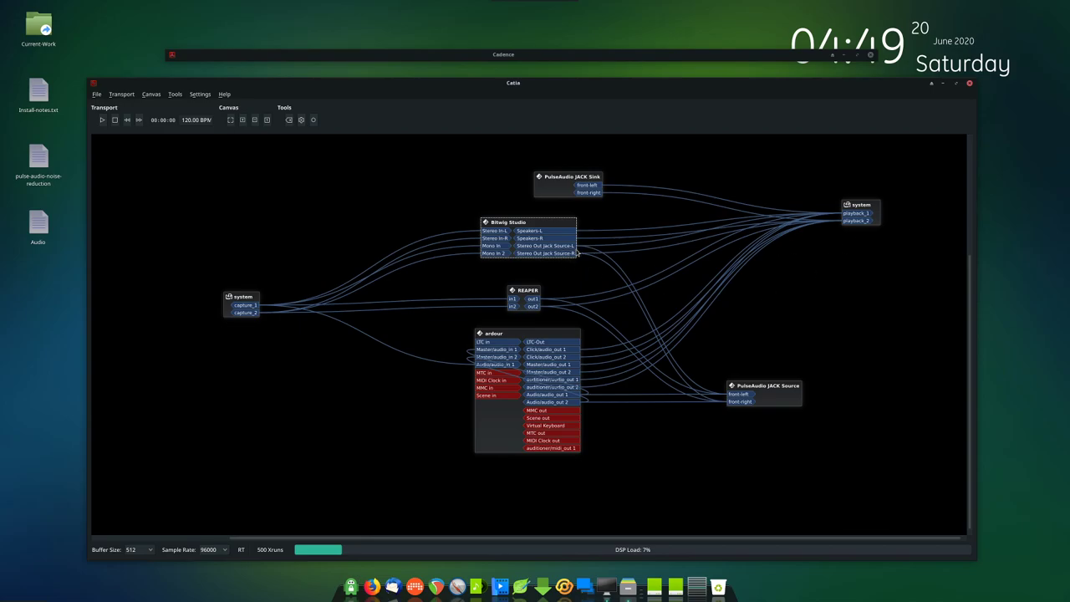
left_click_drag(573, 247, 738, 395)
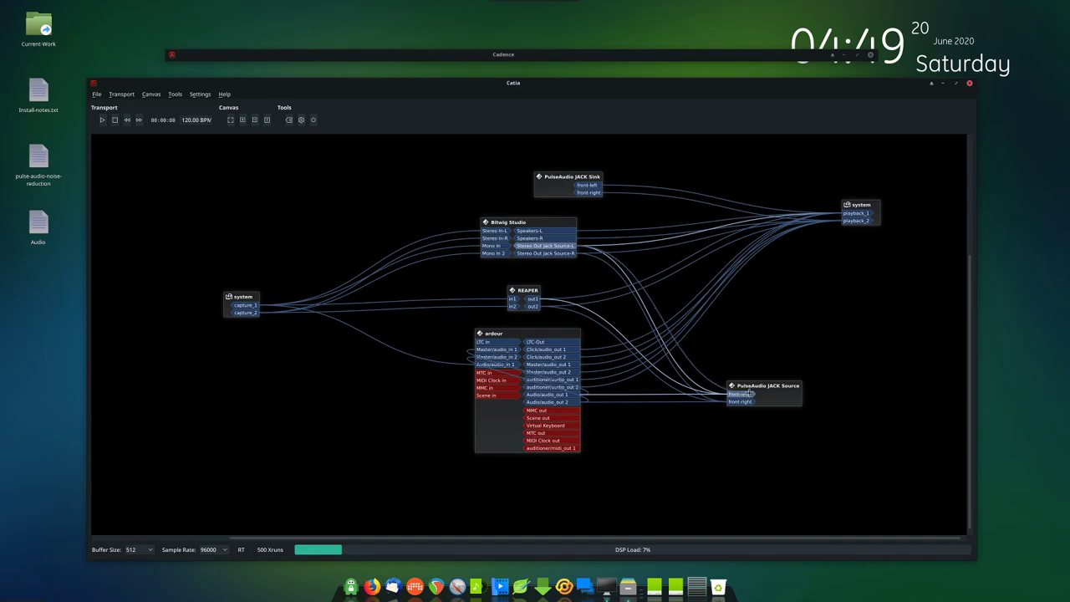
left_click_drag(742, 394, 909, 335)
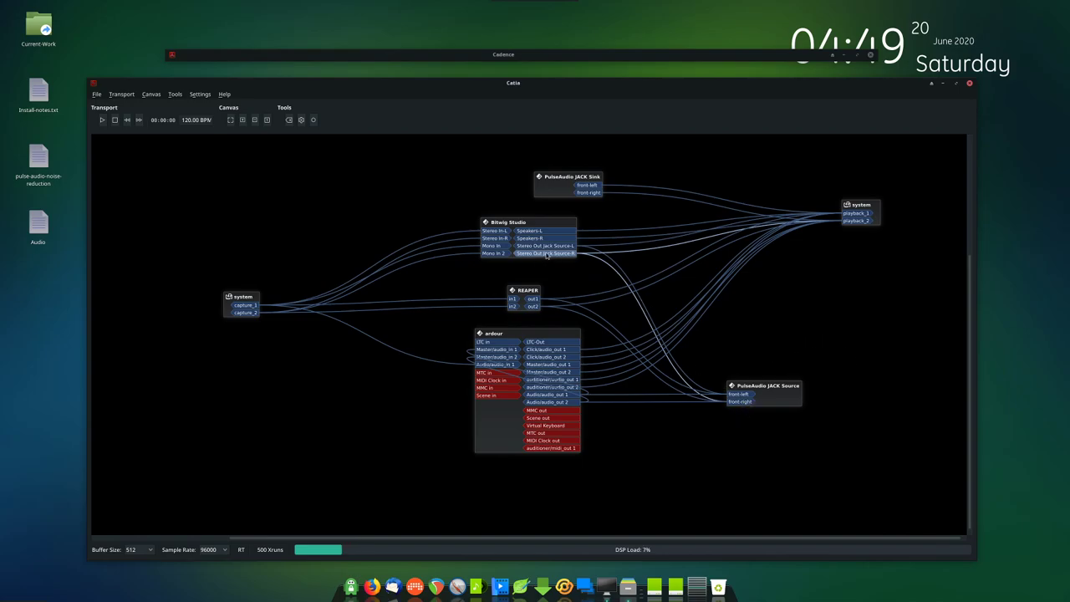
left_click_drag(794, 397, 890, 396)
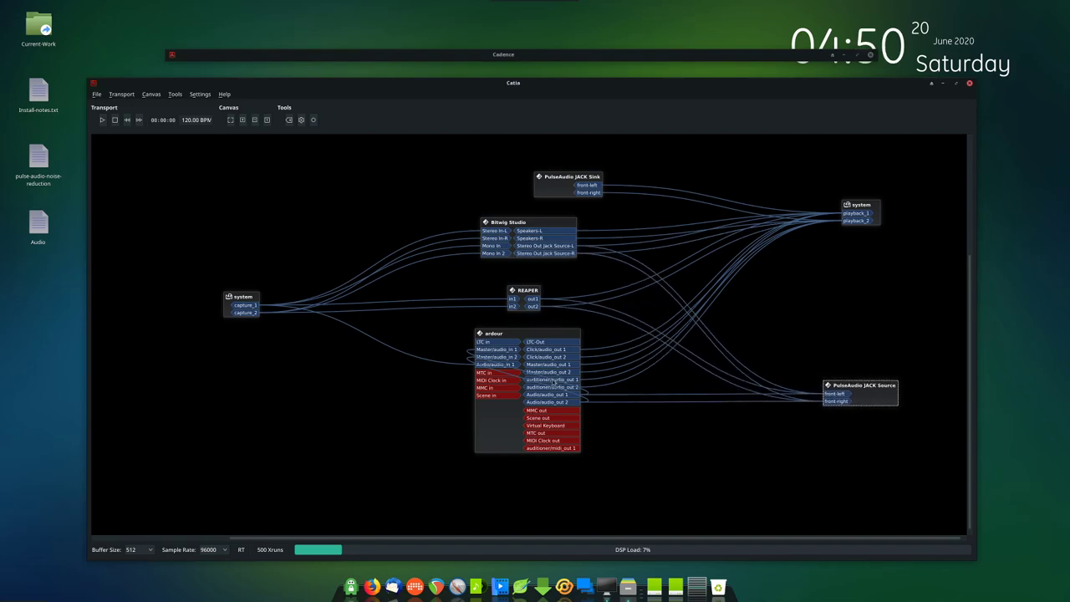
left_click_drag(879, 397, 823, 378)
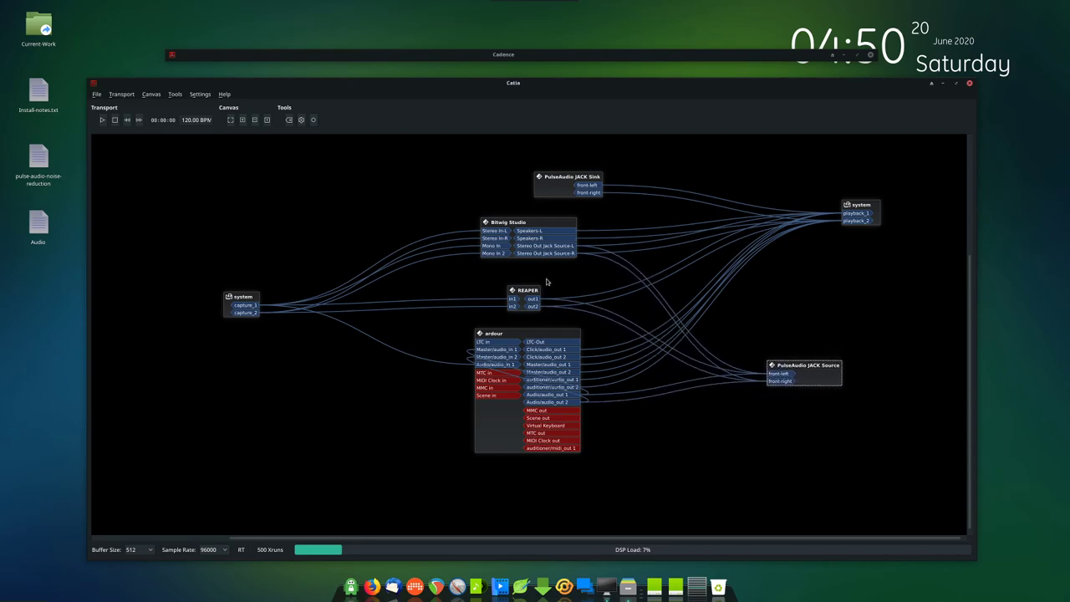
left_click(521, 293)
Switch to REAPER, review the JACK audio device settings in its preferences and close them without saving.
left_click(701, 585)
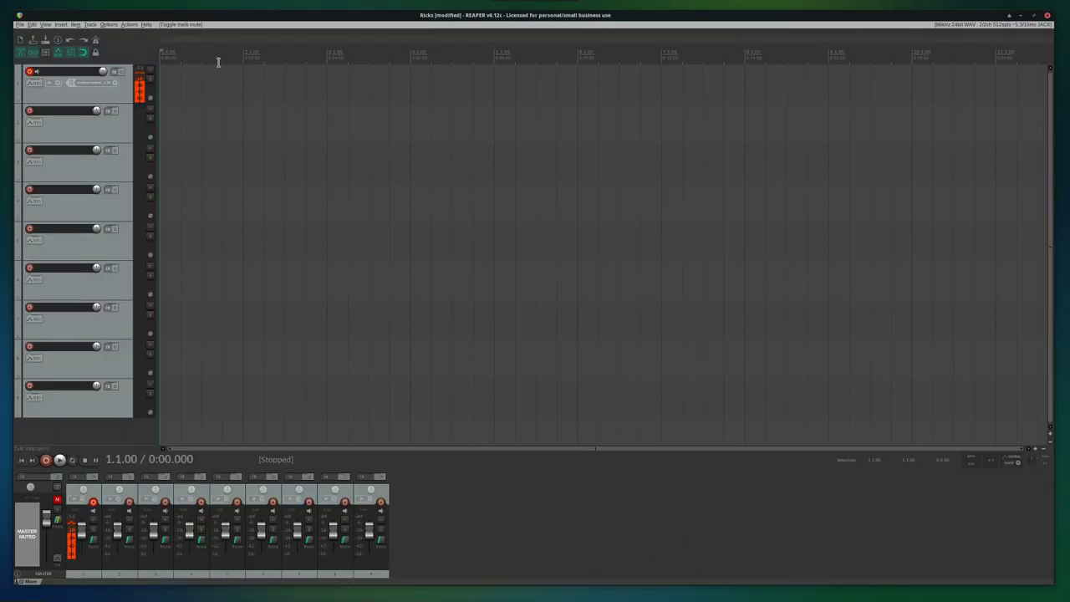
left_click(129, 24)
mouse_move(104, 29)
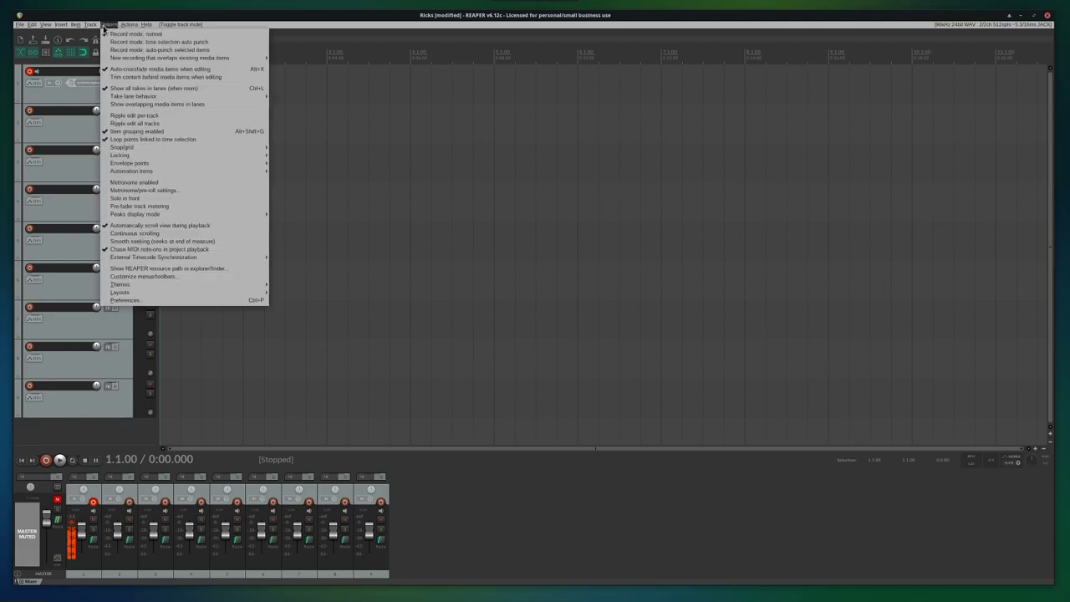
left_click(181, 301)
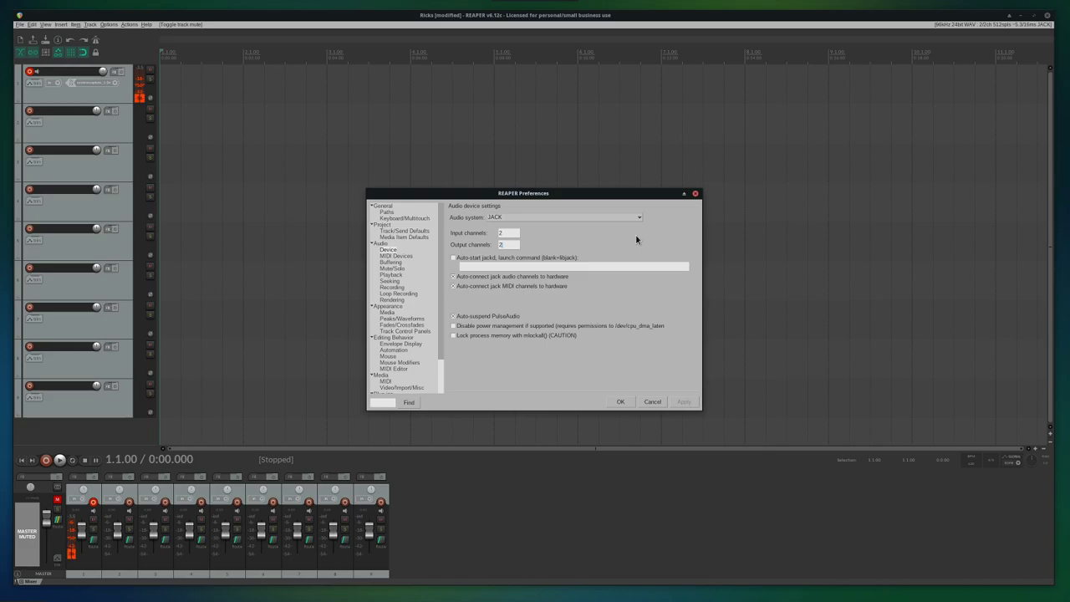
left_click(658, 403)
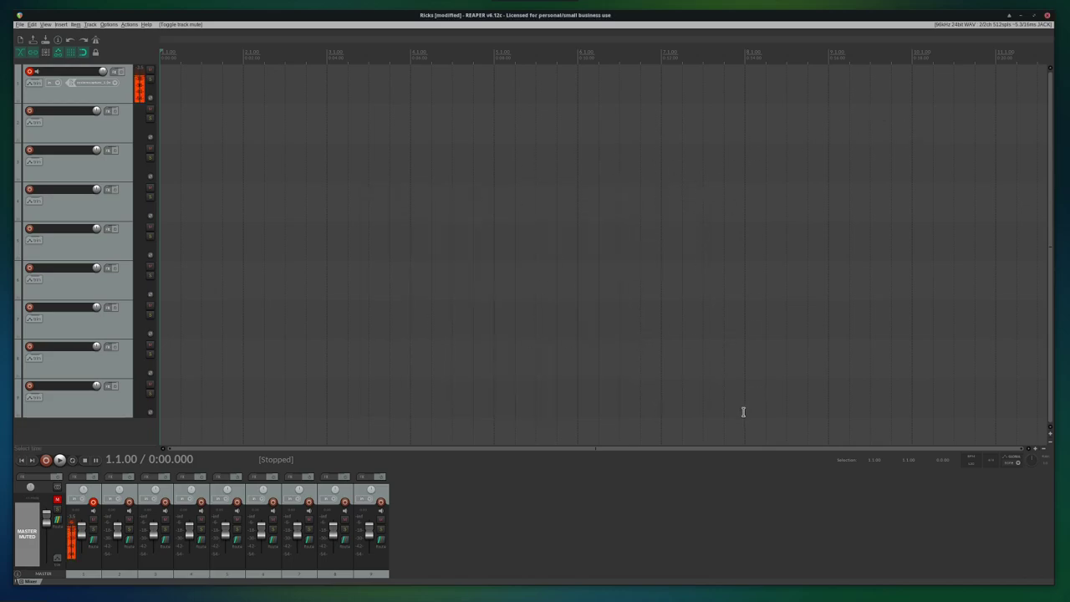
Return to Catia, move the system capture box slightly upward and trace REAPER's out1 to PulseAudio JACK Source front-left.
mouse_move(711, 577)
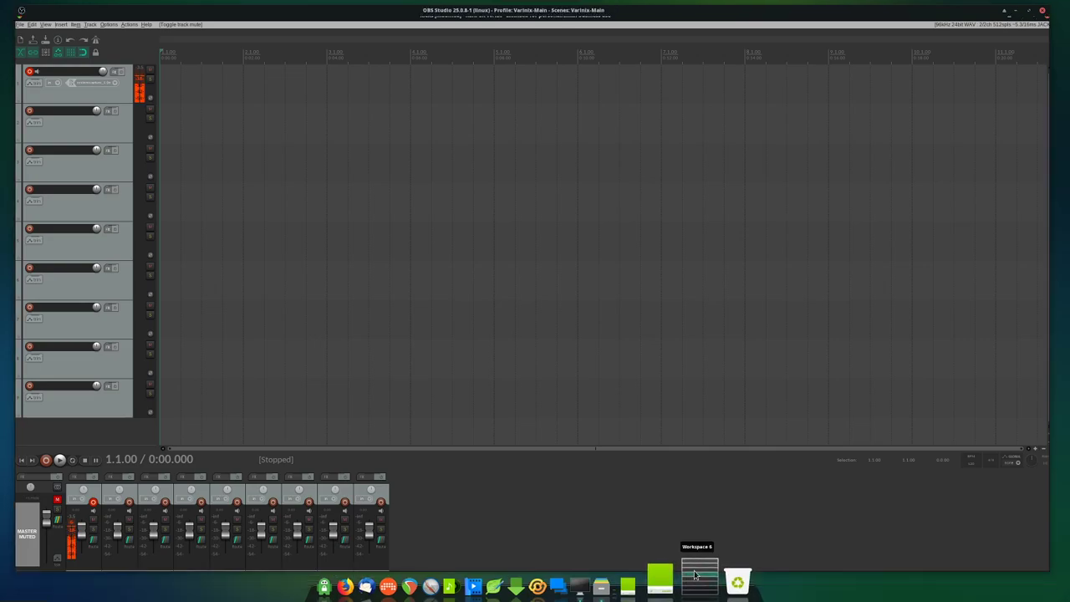
scroll(692, 578, "down", 2)
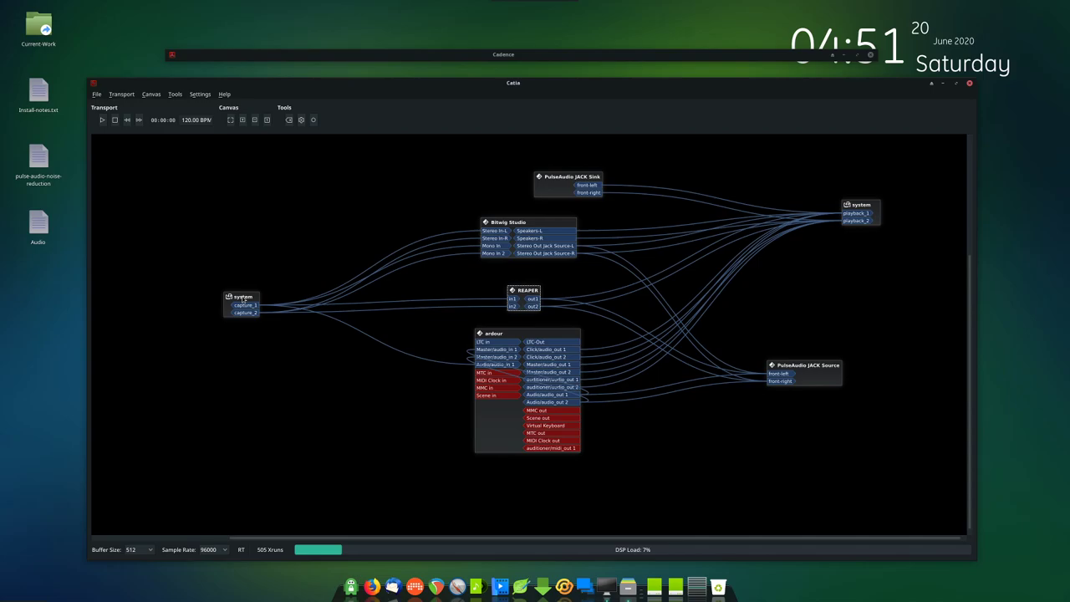
mouse_move(244, 299)
left_mouse_down()
mouse_move(252, 283)
mouse_move(248, 291)
left_mouse_up()
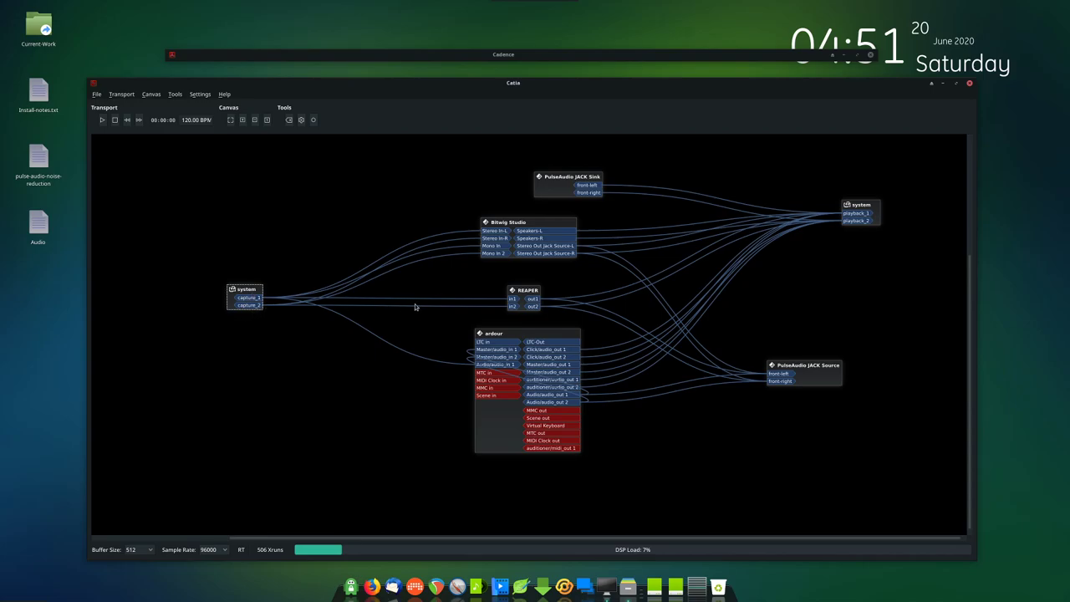
left_click(537, 298)
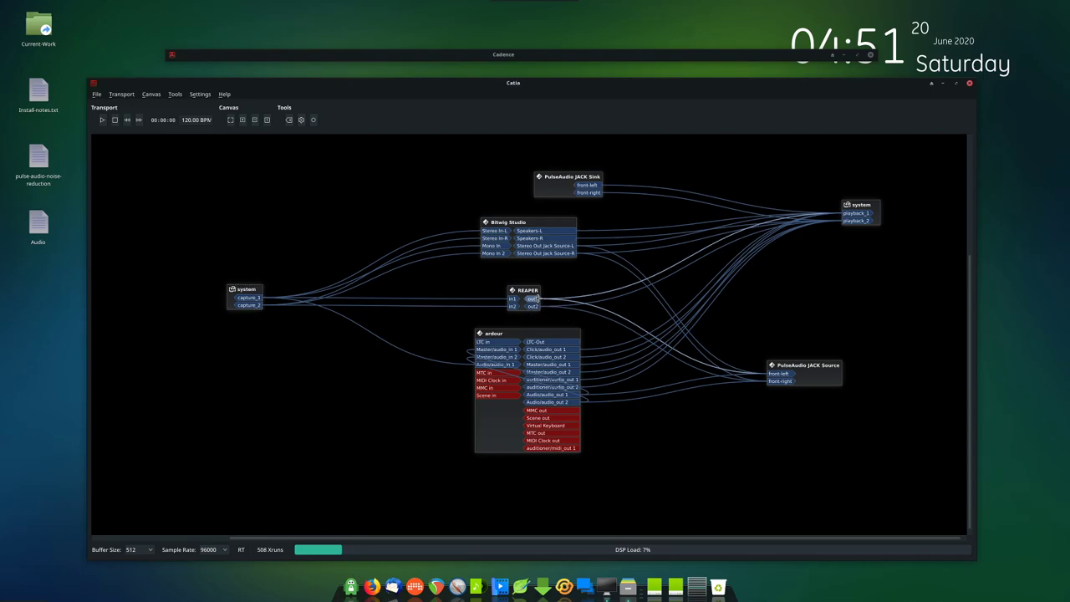
left_click_drag(536, 299, 785, 374)
Move the PulseAudio JACK Source box around the canvas to follow its connections from REAPER and Ardour.
left_click_drag(816, 378, 889, 378)
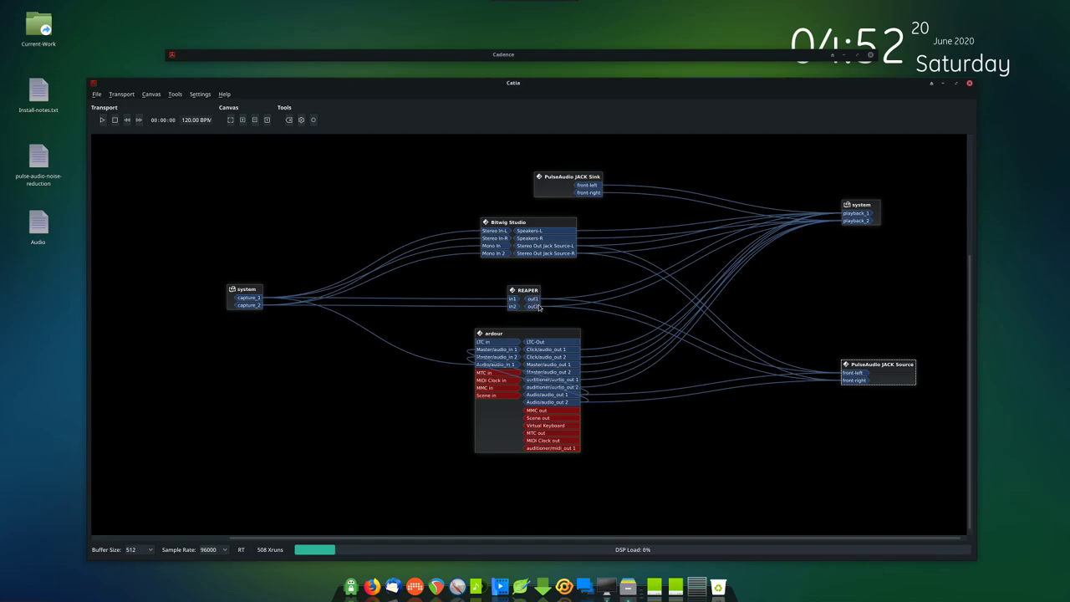
left_click_drag(859, 374, 791, 370)
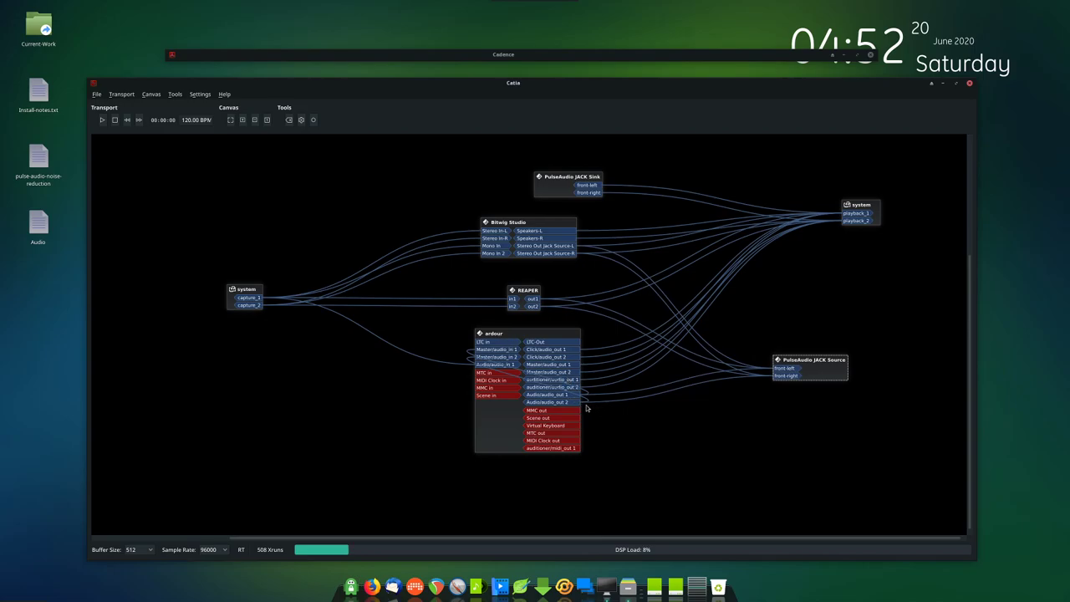
left_click_drag(816, 361, 845, 361)
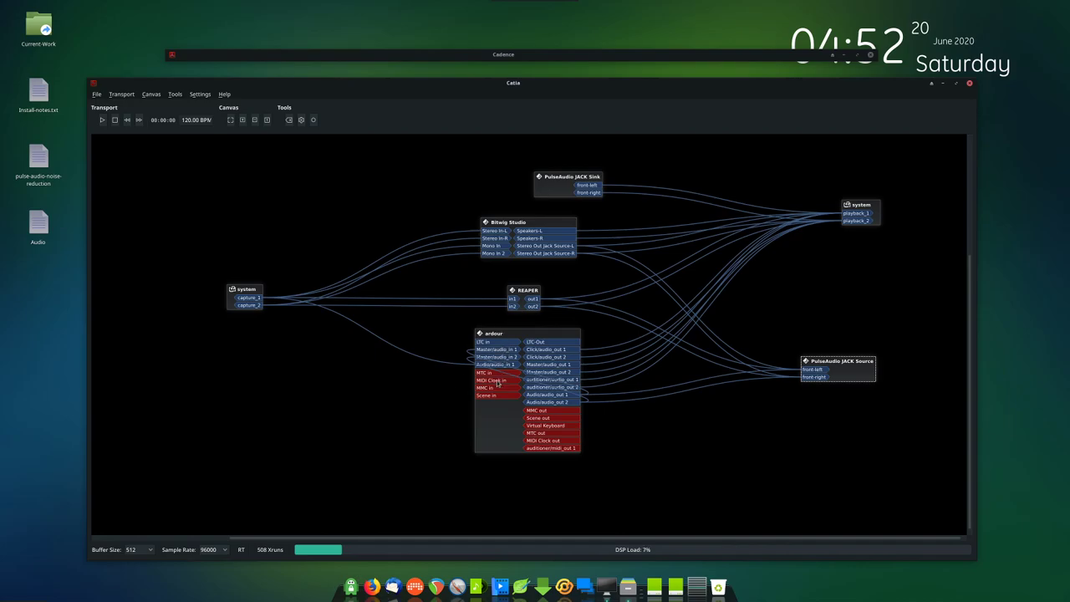
left_click_drag(845, 376, 828, 389)
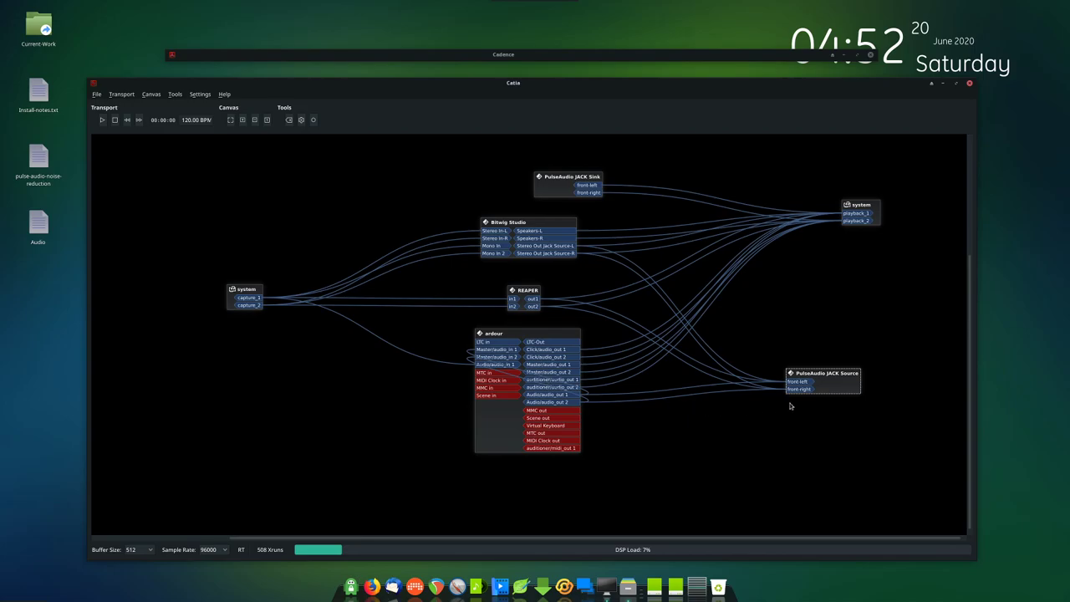
left_click_drag(836, 389, 820, 347)
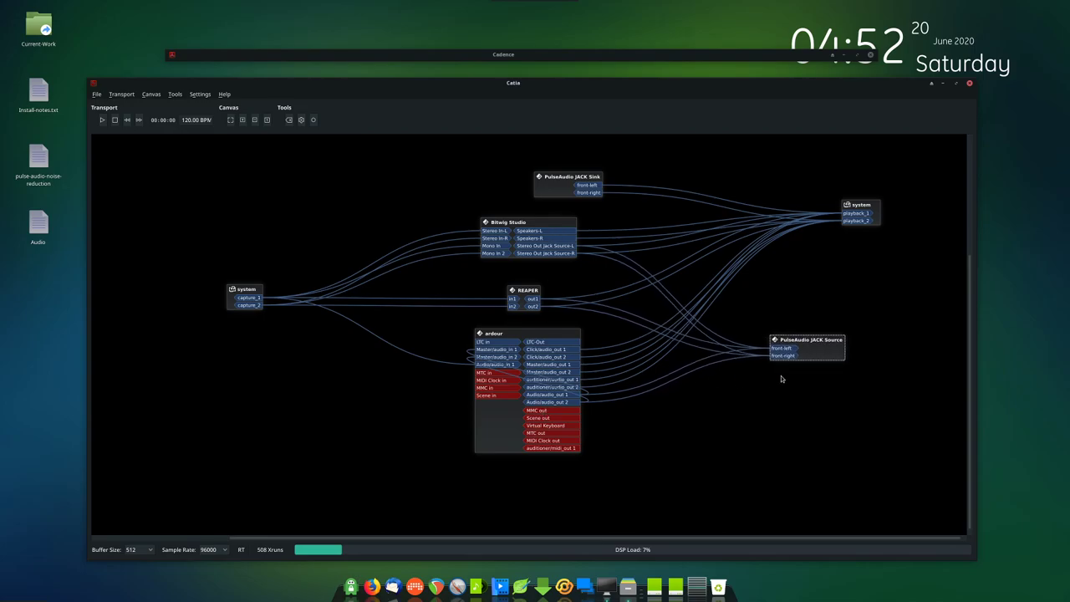
left_click_drag(829, 356, 826, 362)
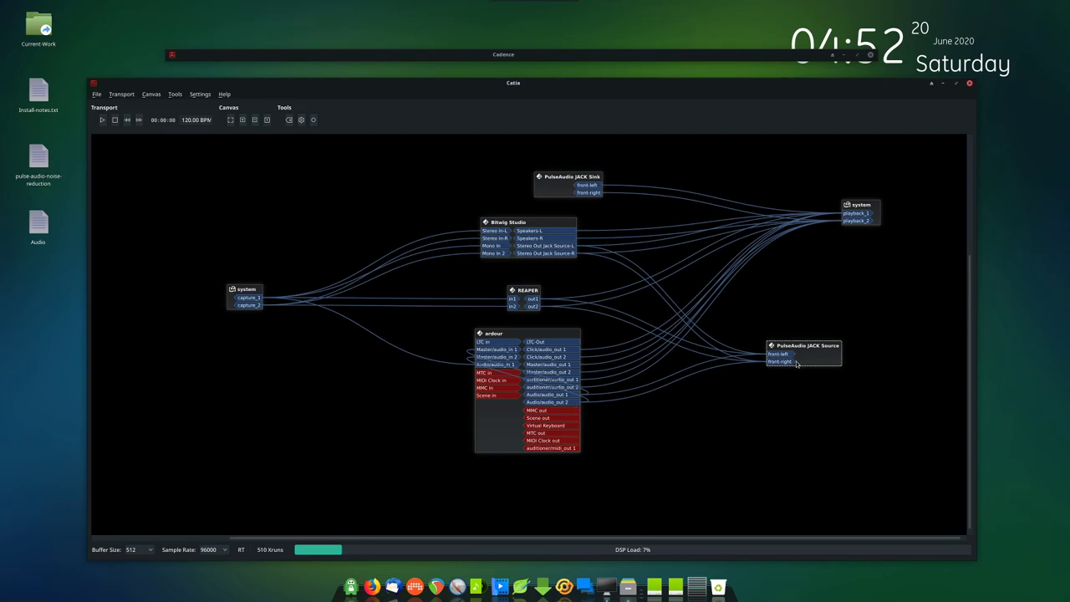
left_click_drag(833, 362, 837, 364)
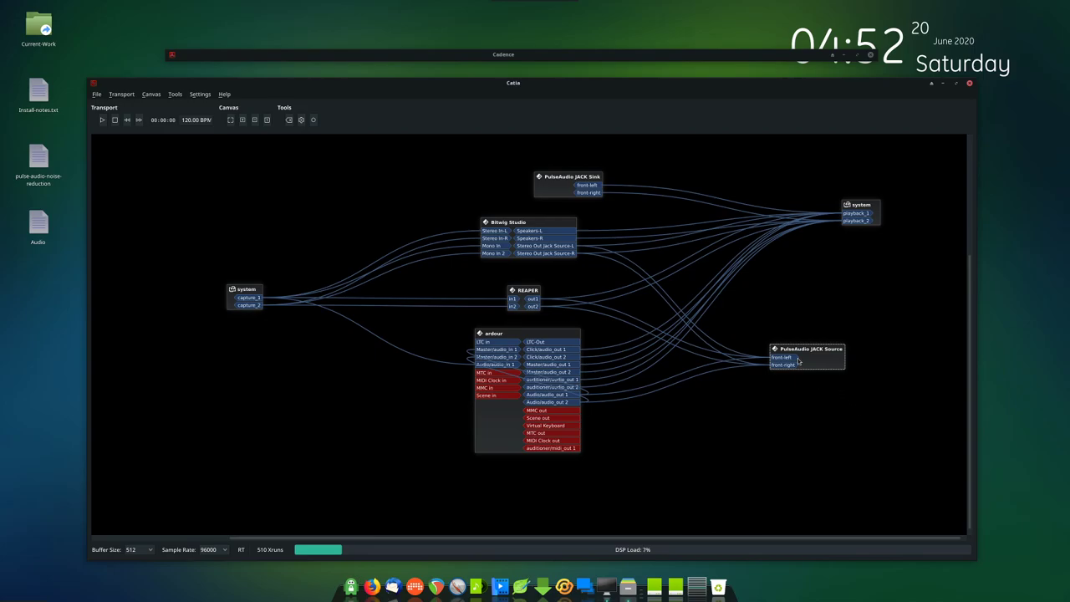
Reposition the Bitwig Studio, REAPER, system playback and PulseAudio JACK Source boxes slightly on the canvas.
left_click(546, 223)
left_click_drag(545, 223, 547, 225)
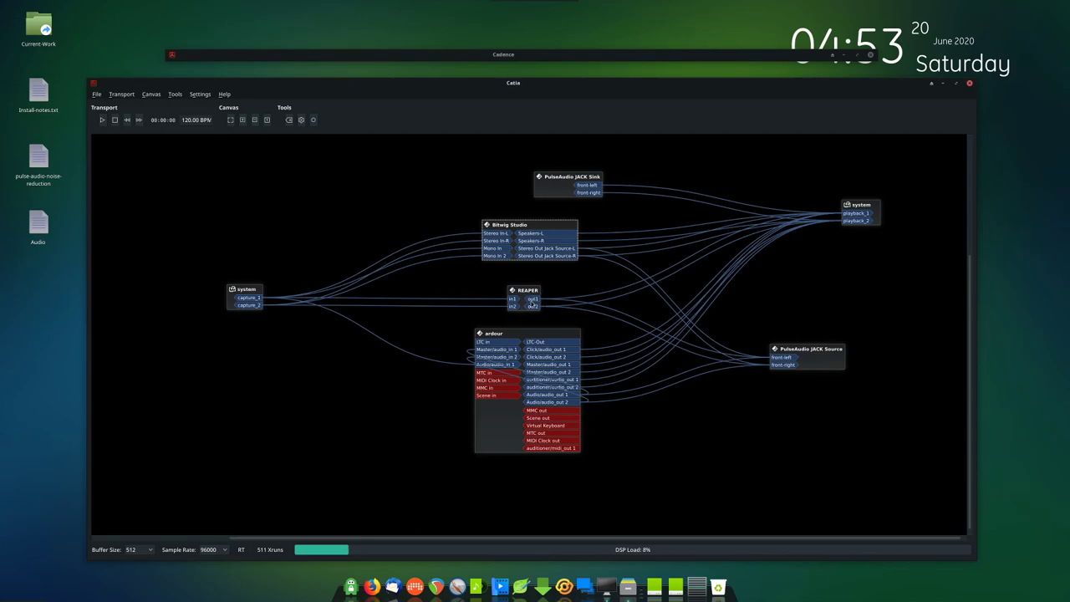
left_click_drag(527, 287, 818, 208)
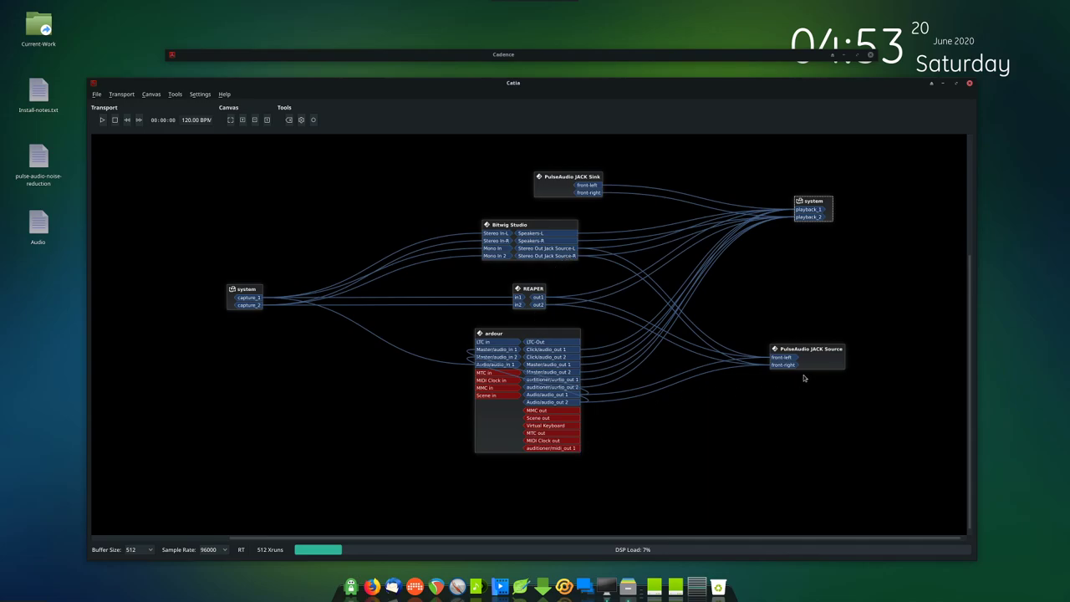
left_click_drag(821, 357, 802, 365)
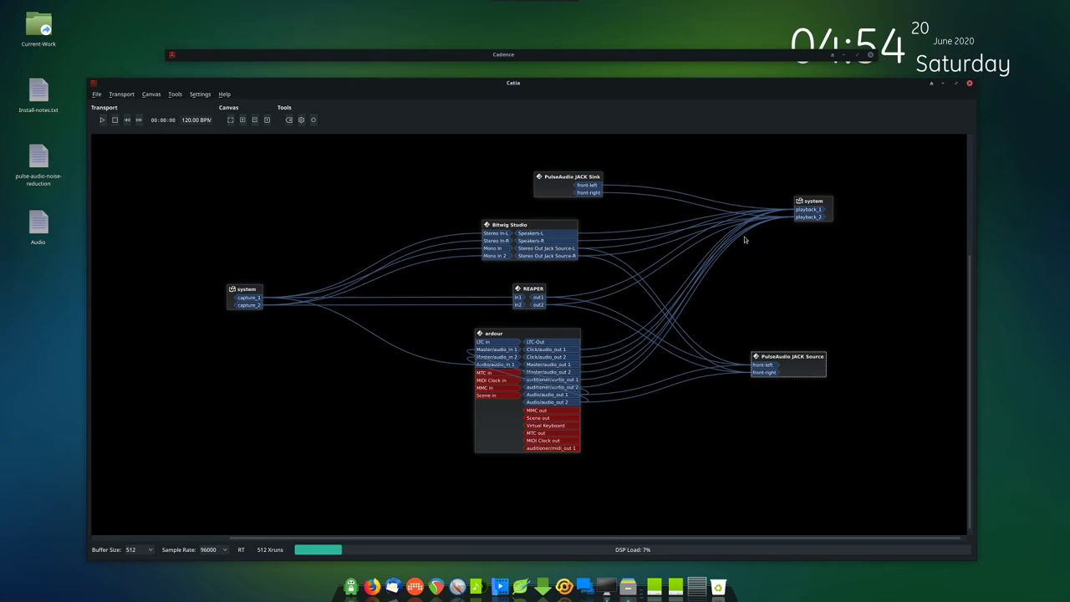
Switch to Bitwig Studio and mute the vocal mic track.
left_click(538, 297)
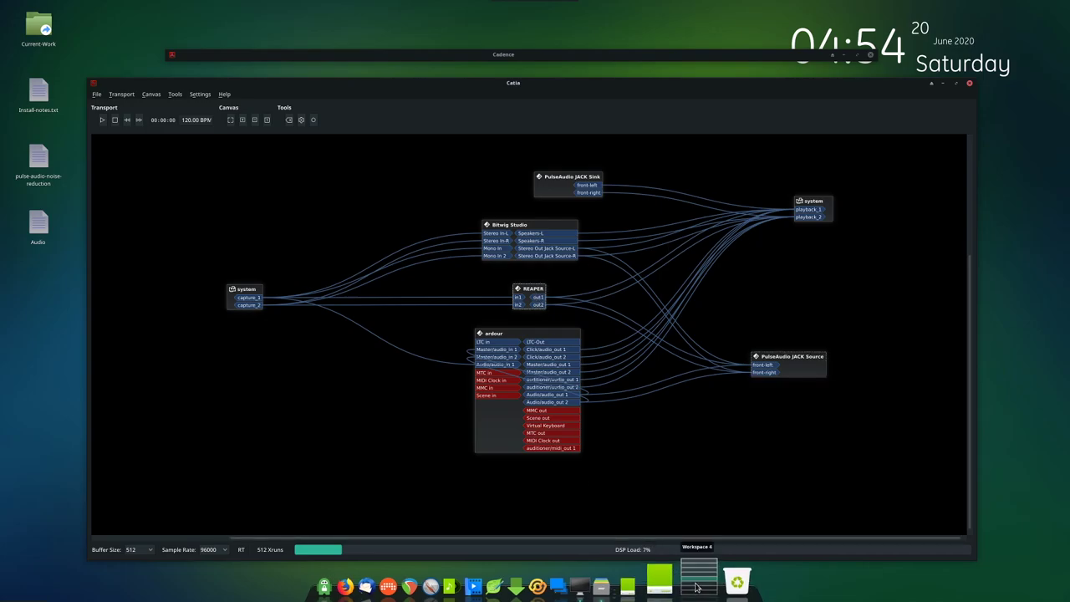
left_click(655, 588)
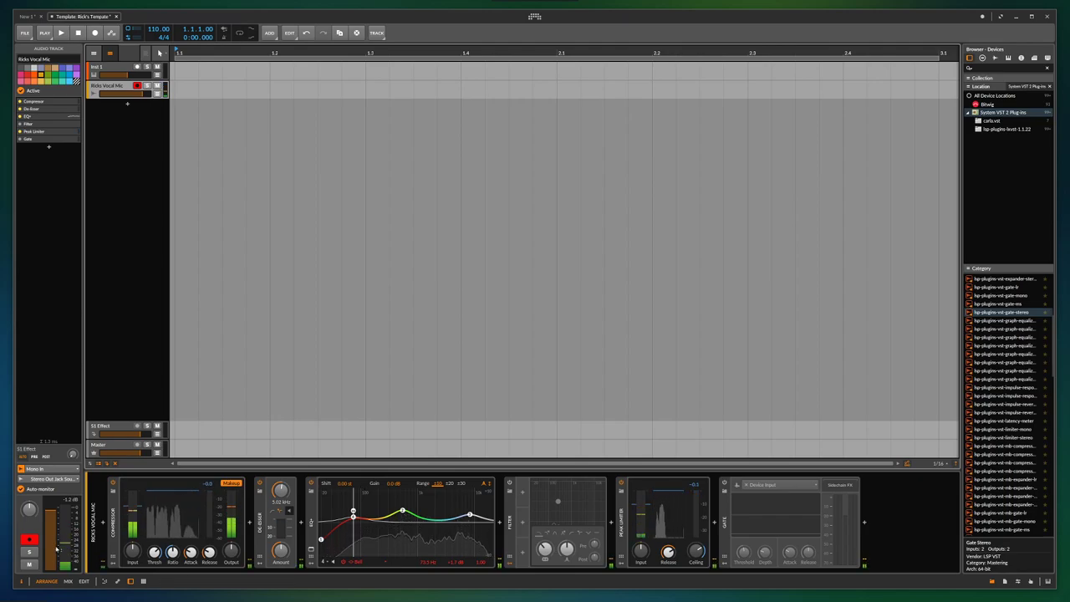
left_click(30, 565)
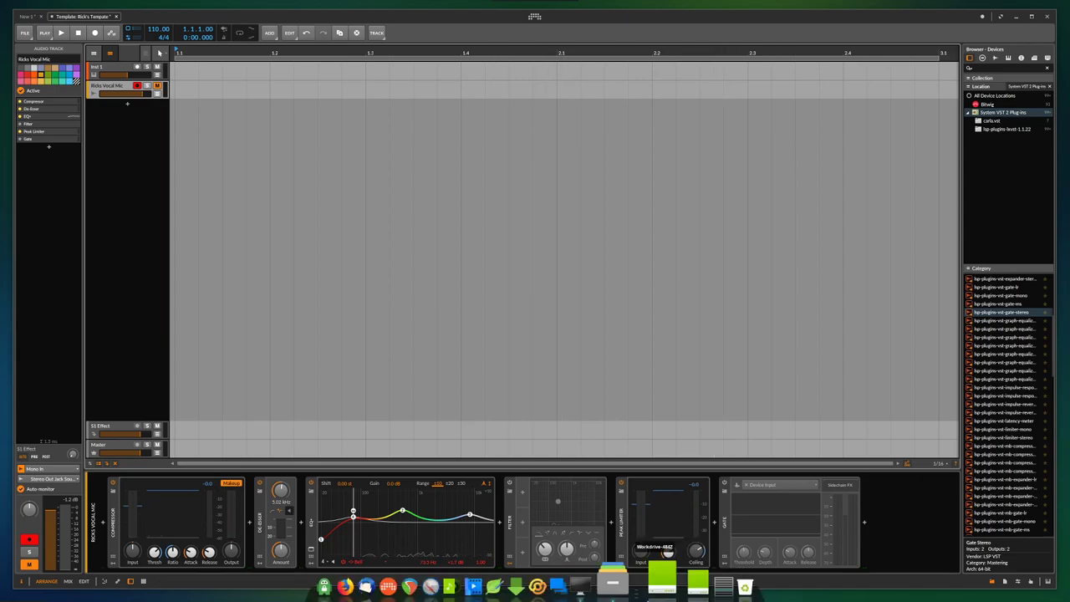
Switch to REAPER, unmute the master track and check the Audio Input Capture (PulseAudio) meter in OBS Studio.
left_click(700, 585)
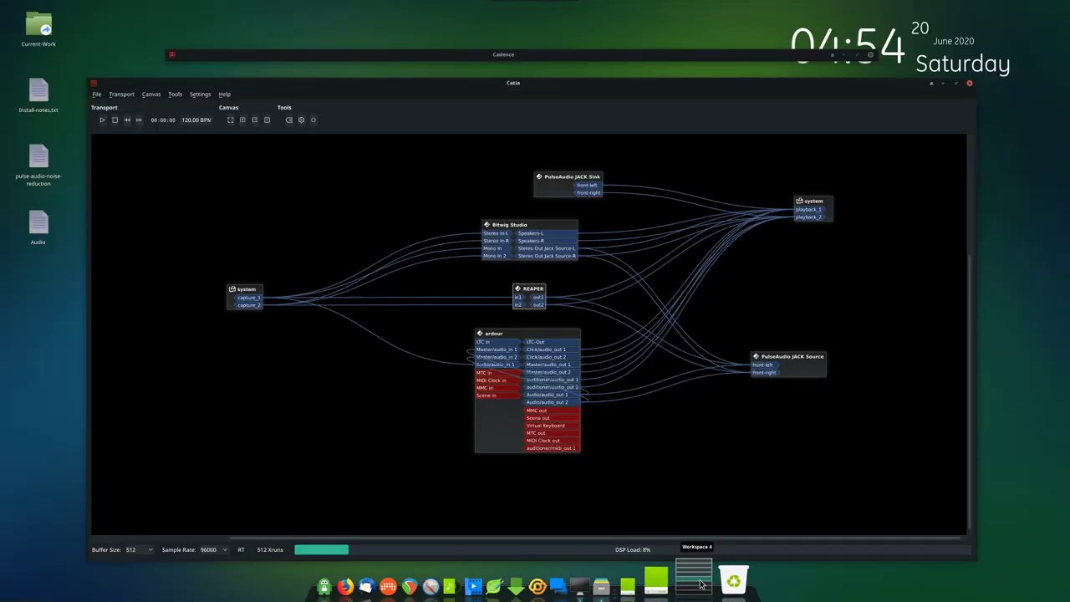
left_click(701, 583)
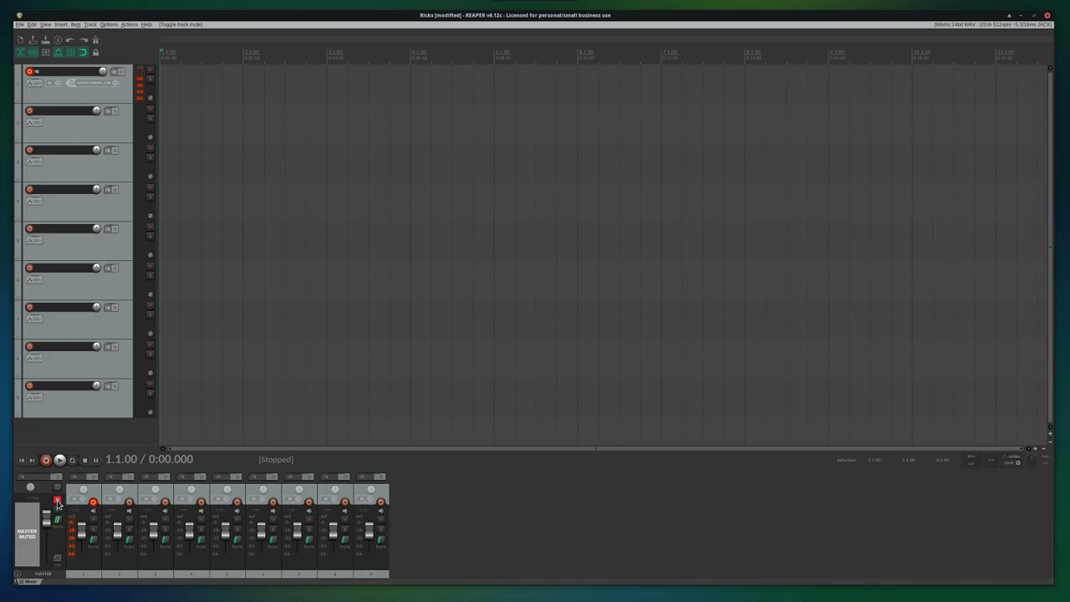
left_click(57, 500)
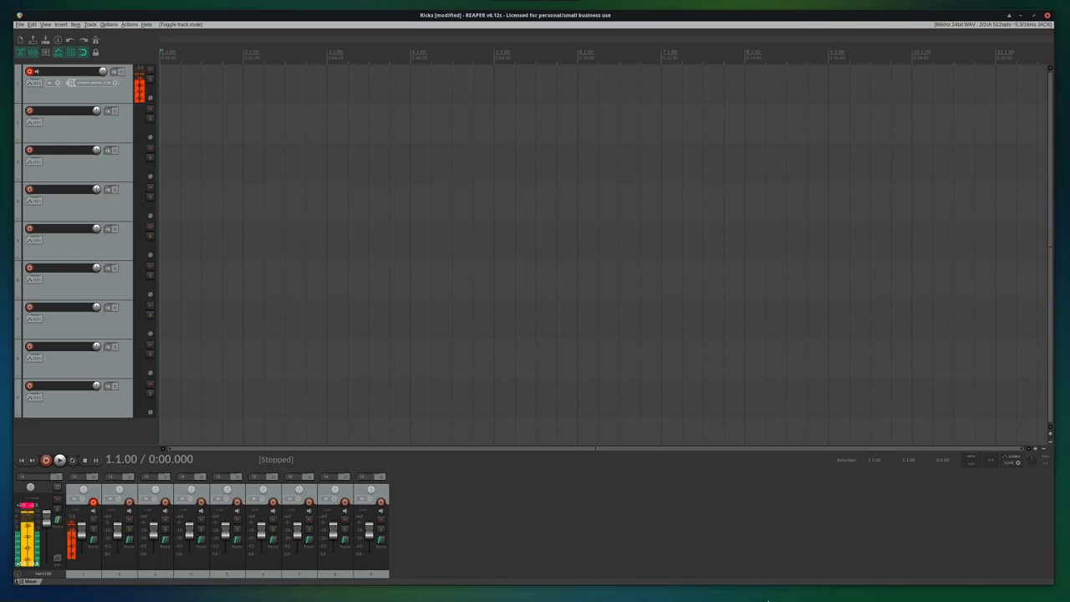
mouse_move(700, 595)
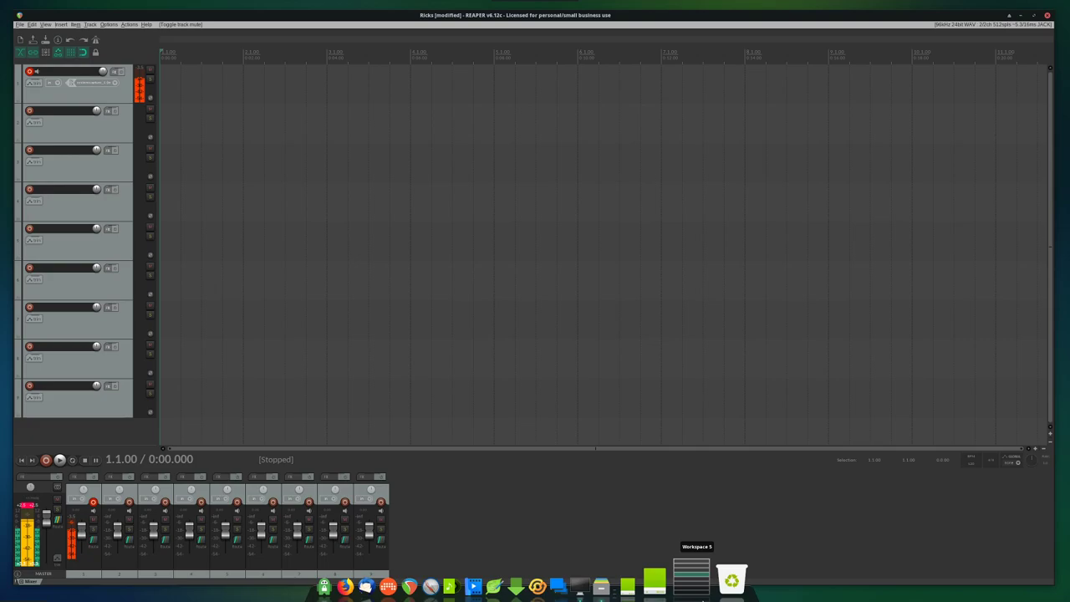
left_click(703, 573)
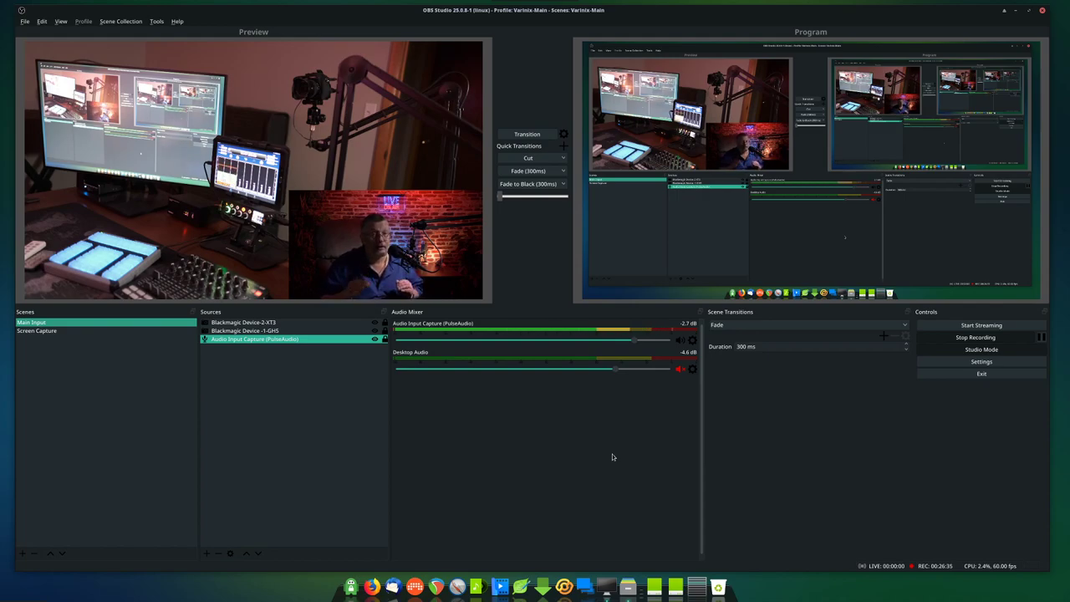
Test the REAPER signal in OBS Studio's audio mixer by muting REAPER's master track, viewing the meter and unmuting the master again.
left_click(701, 578)
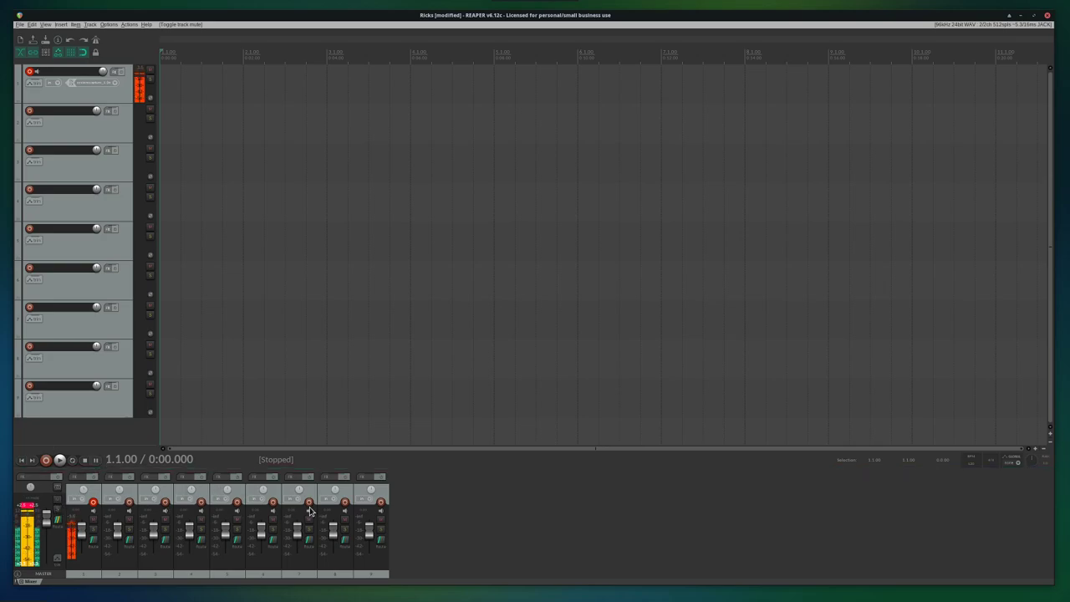
left_click(57, 499)
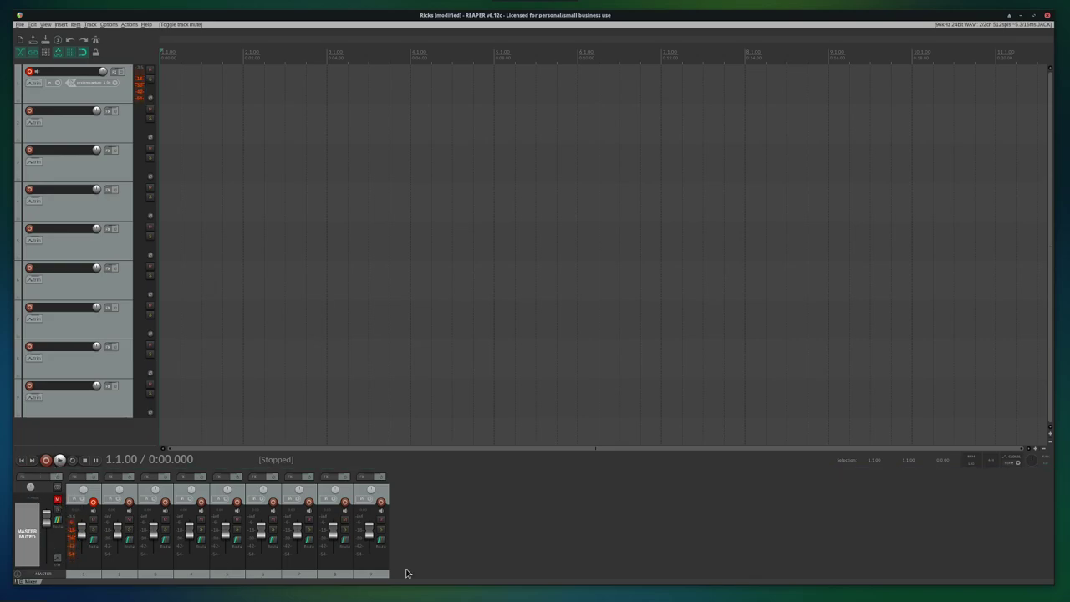
mouse_move(602, 589)
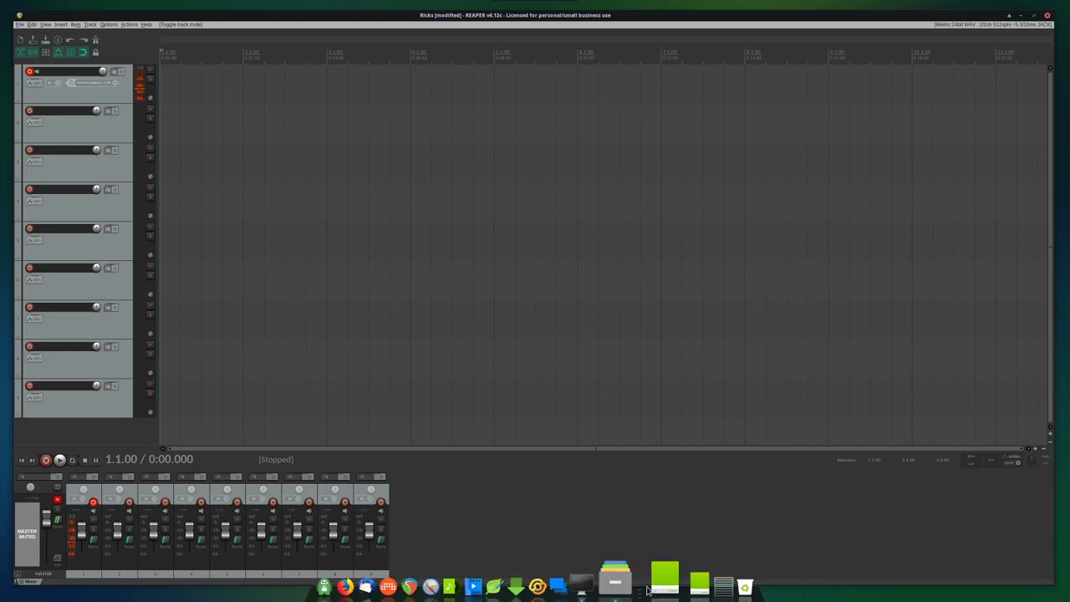
left_click(699, 576)
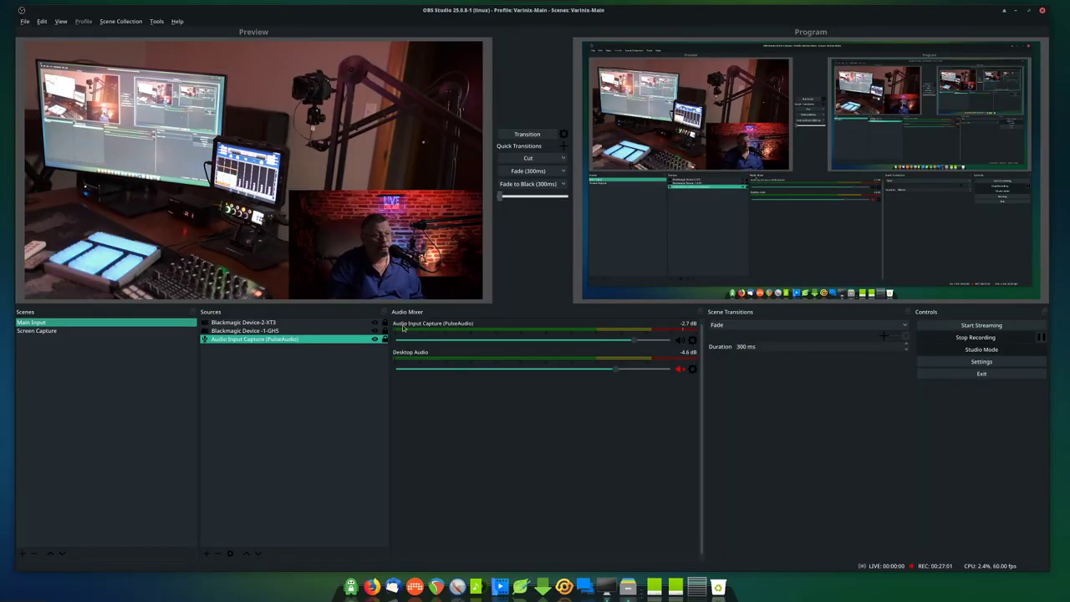
left_click(697, 578)
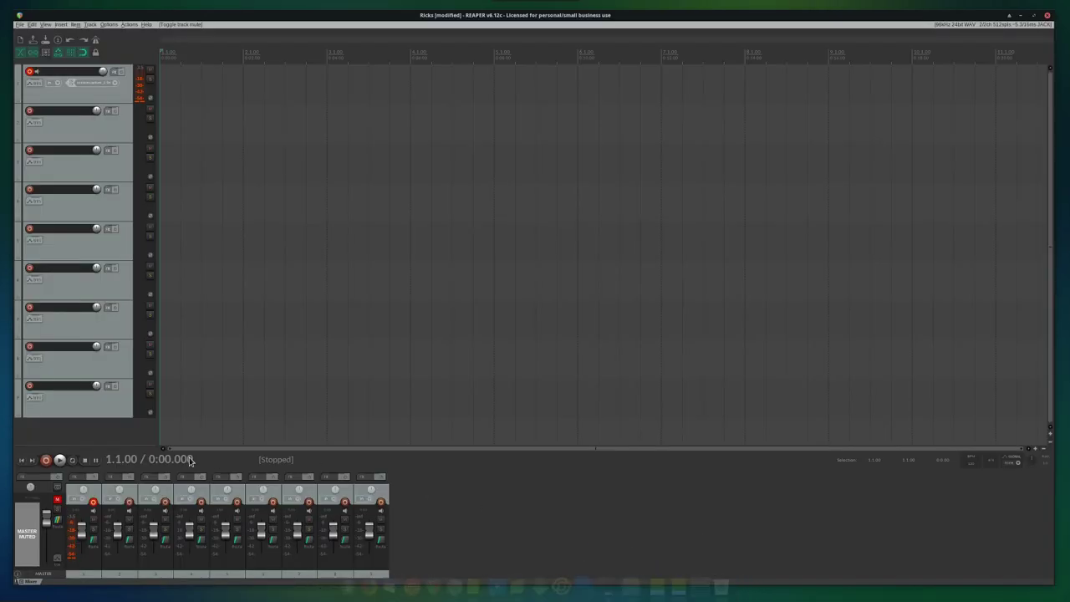
left_click(57, 501)
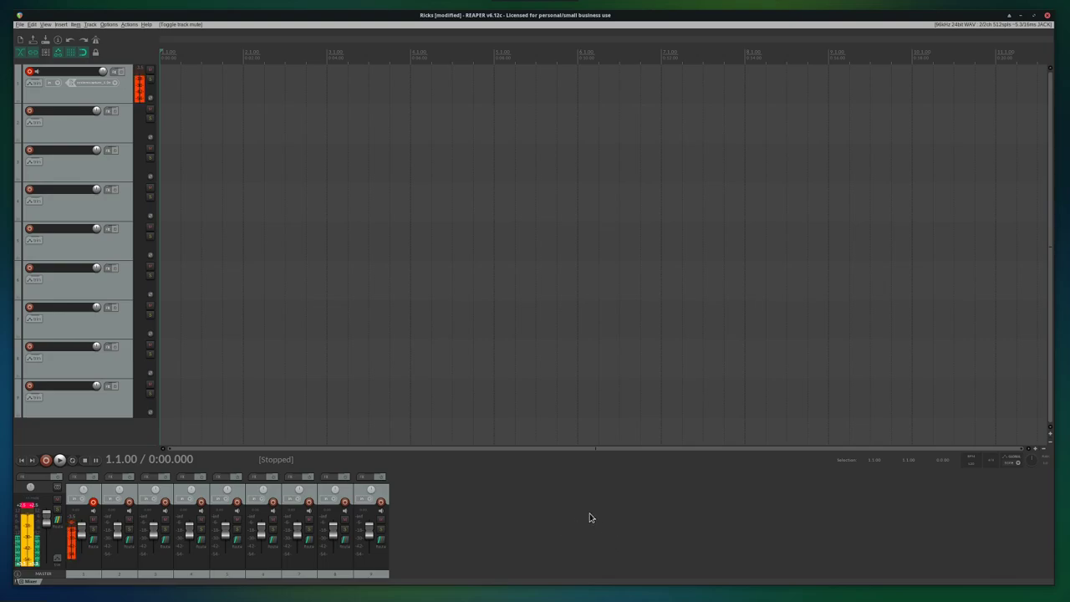
Return to Catia, nudge the ardour box slightly and move the PulseAudio JACK Source box a little up and left.
mouse_move(644, 577)
mouse_move(726, 589)
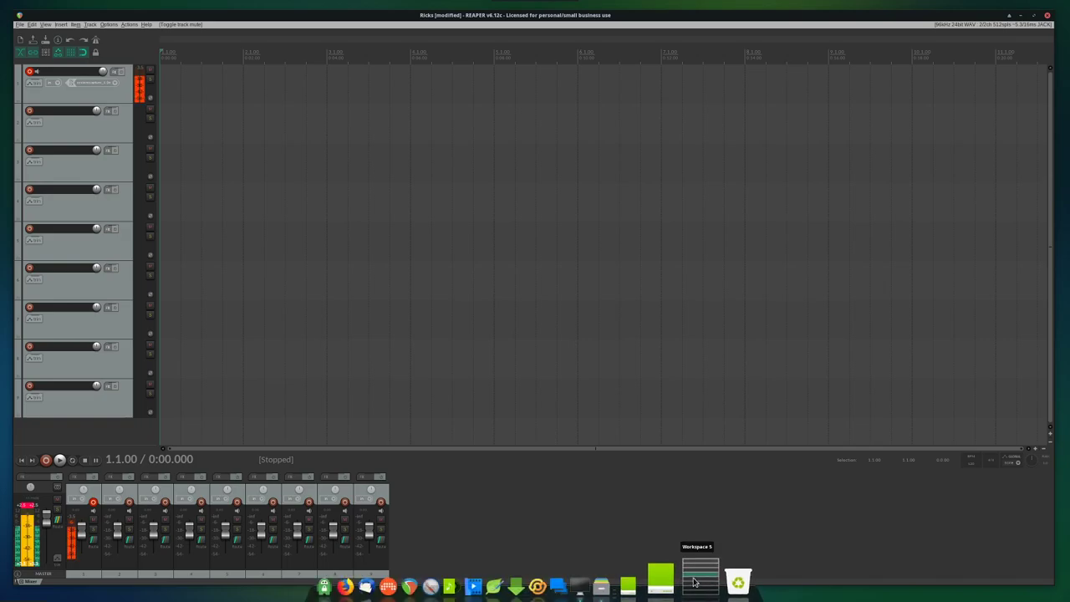
scroll(695, 577, "down", 1)
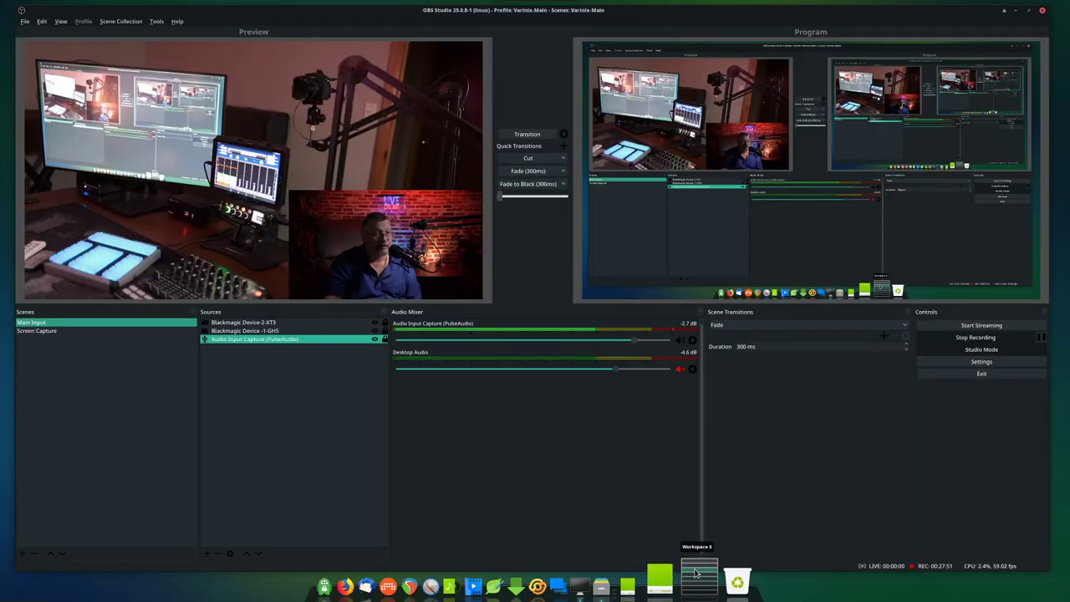
scroll(695, 571, "down", 1)
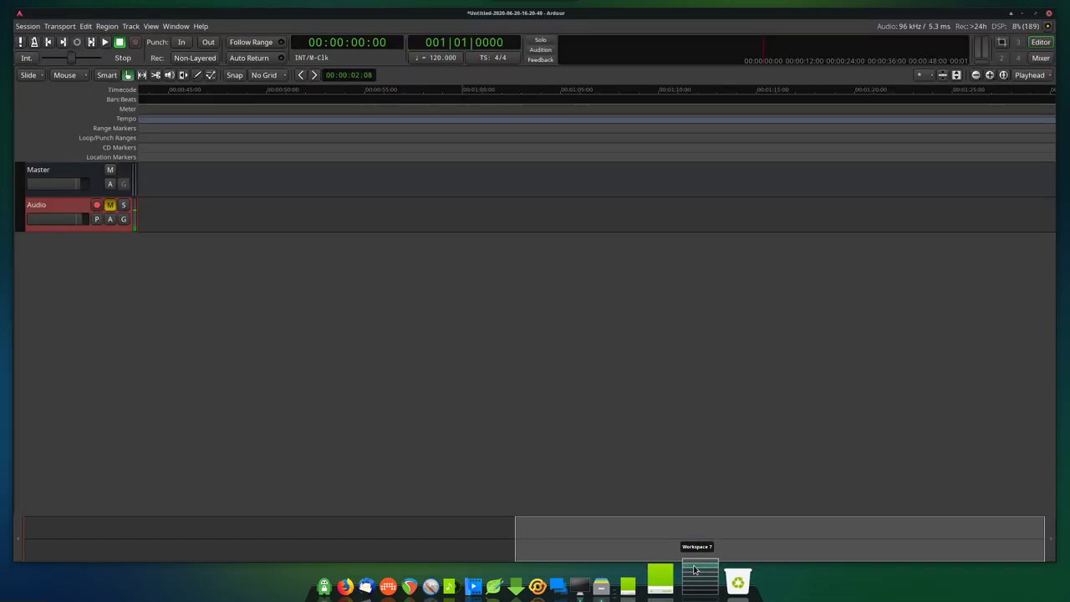
scroll(695, 571, "up", 2)
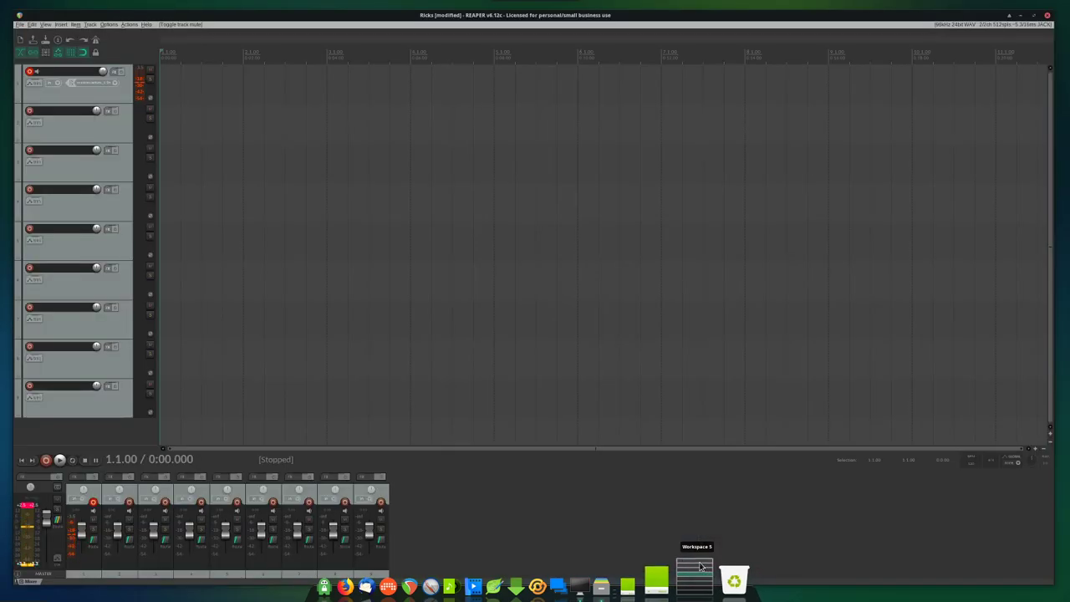
scroll(699, 569, "down", 3)
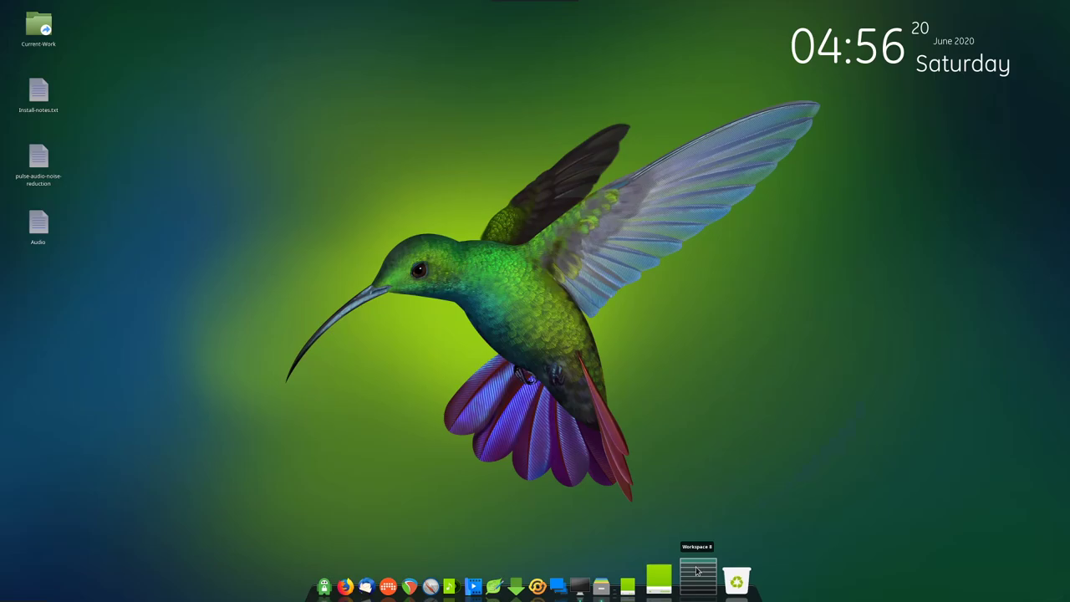
scroll(697, 571, "up", 4)
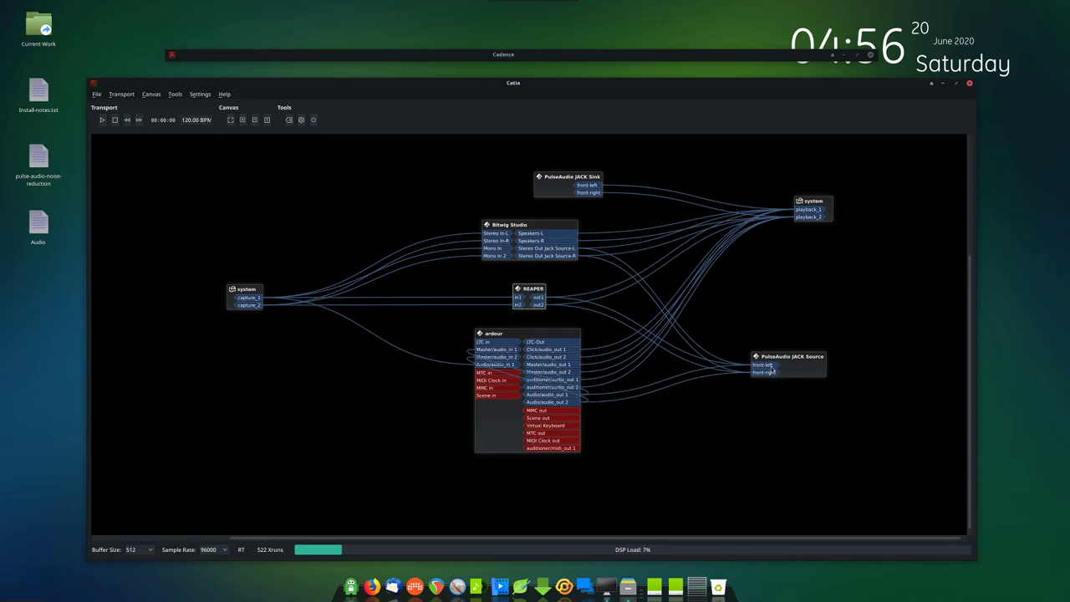
mouse_move(530, 337)
left_mouse_down()
mouse_move(524, 352)
mouse_move(531, 336)
left_mouse_up()
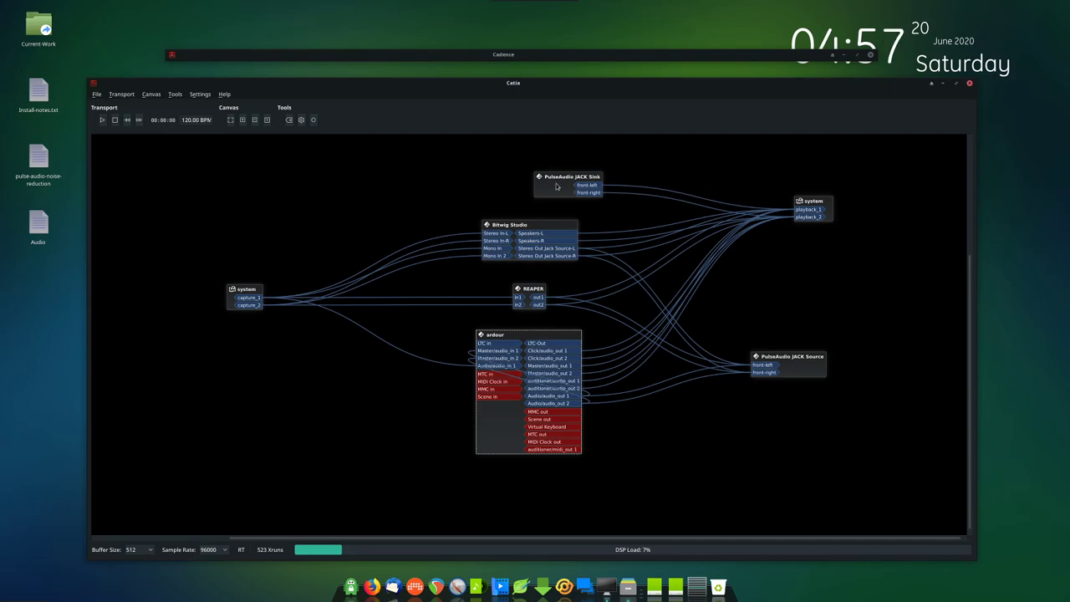
left_click(825, 205)
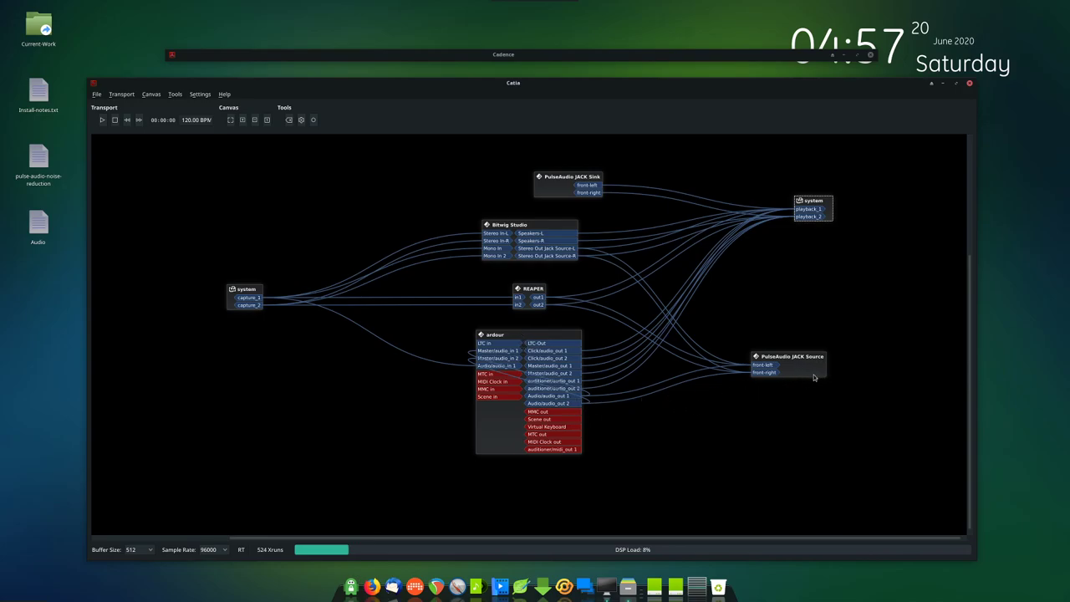
left_click_drag(814, 376, 802, 367)
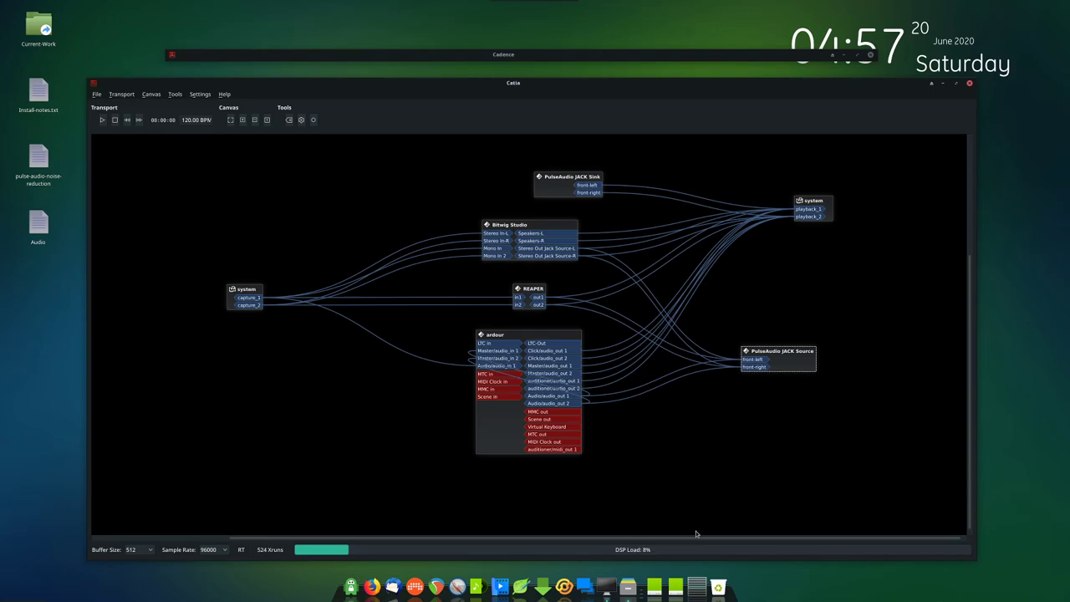
Switch to REAPER, mute the master track and check the Audio Input Capture (PulseAudio) meter in OBS Studio.
left_click(698, 577)
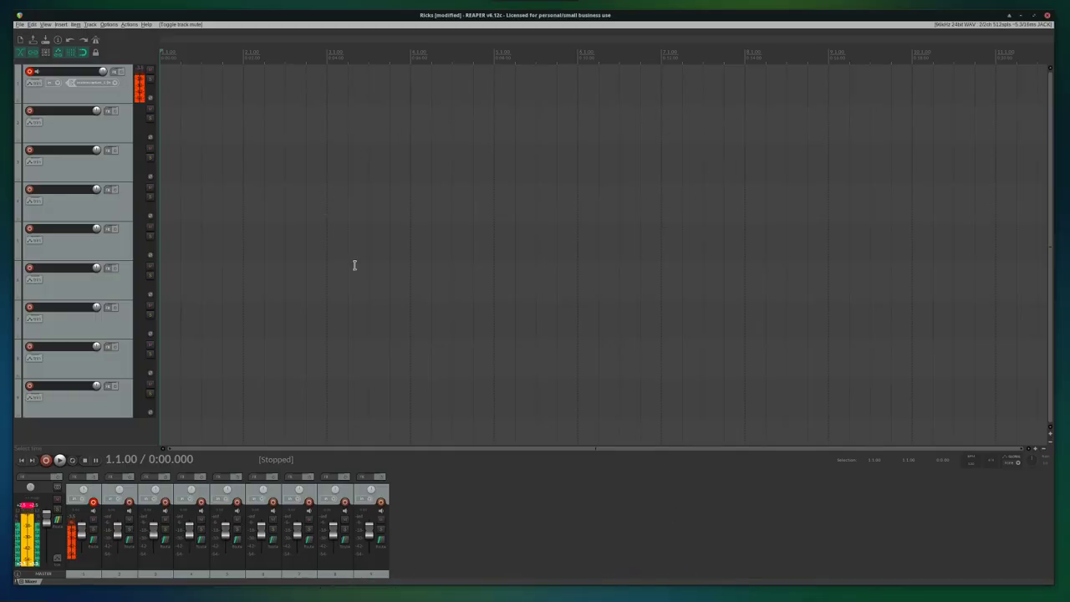
left_click(57, 500)
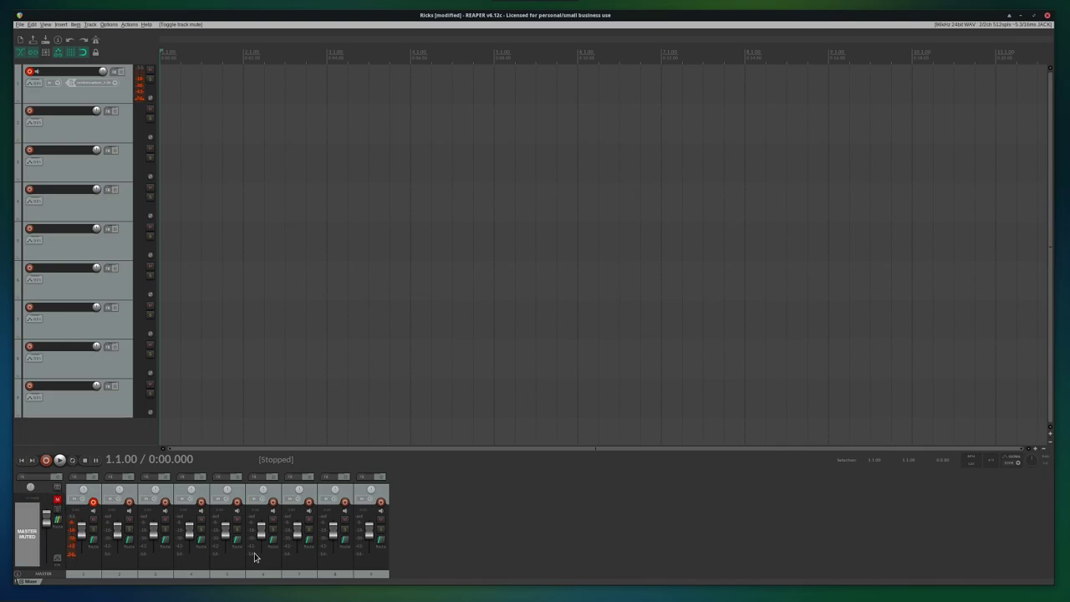
mouse_move(602, 595)
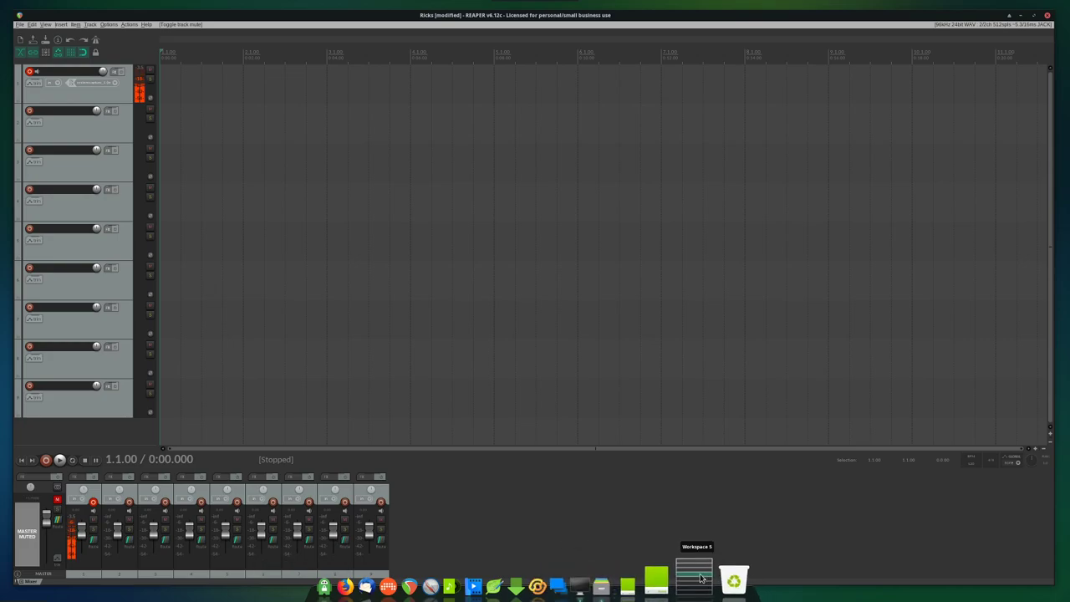
left_click(701, 577)
left_click(702, 575)
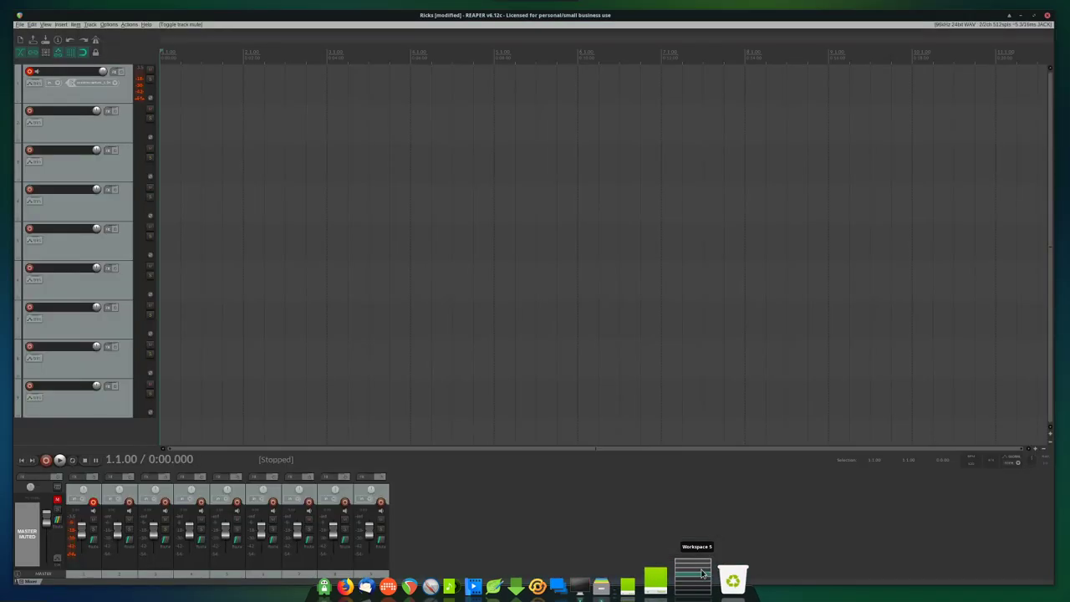
left_click(701, 574)
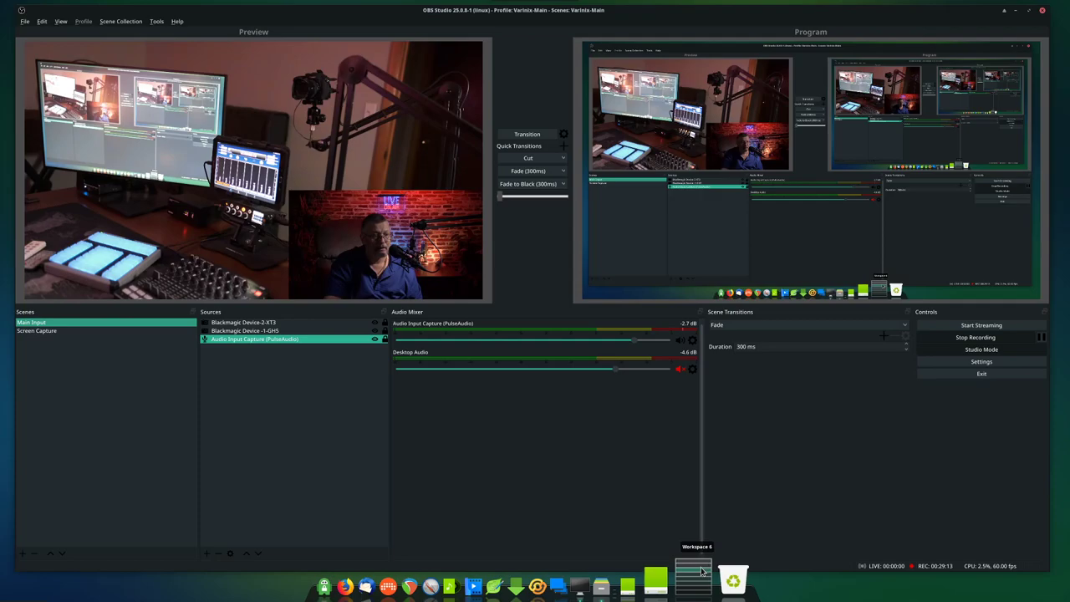
Switch to Ardour, unmute the Audio track and check its signal on OBS Studio's Audio Input Capture (PulseAudio) meter.
left_click(702, 571)
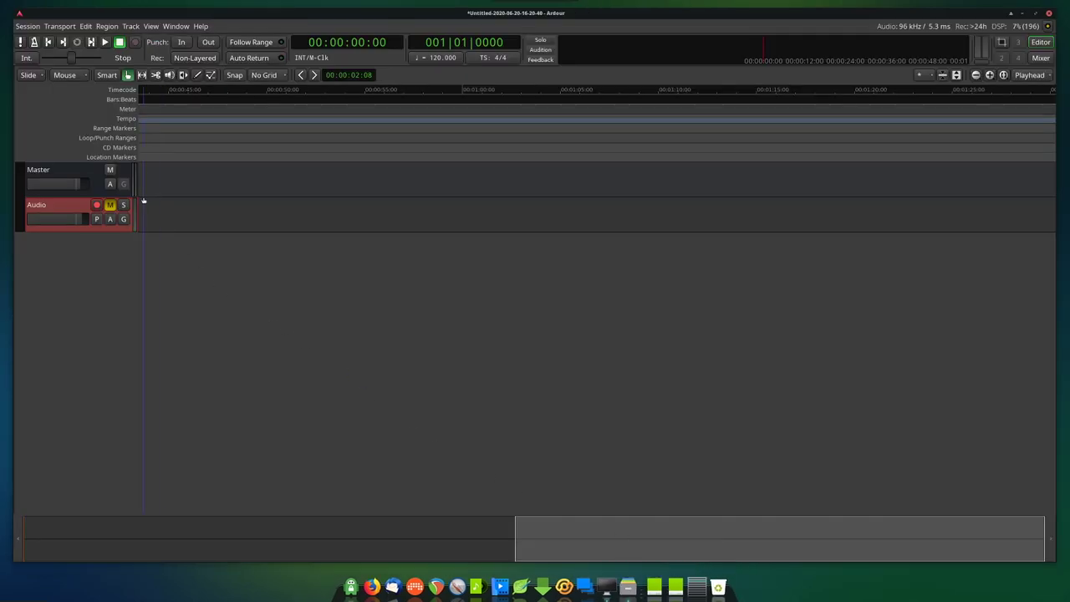
left_click(109, 205)
left_click(702, 567)
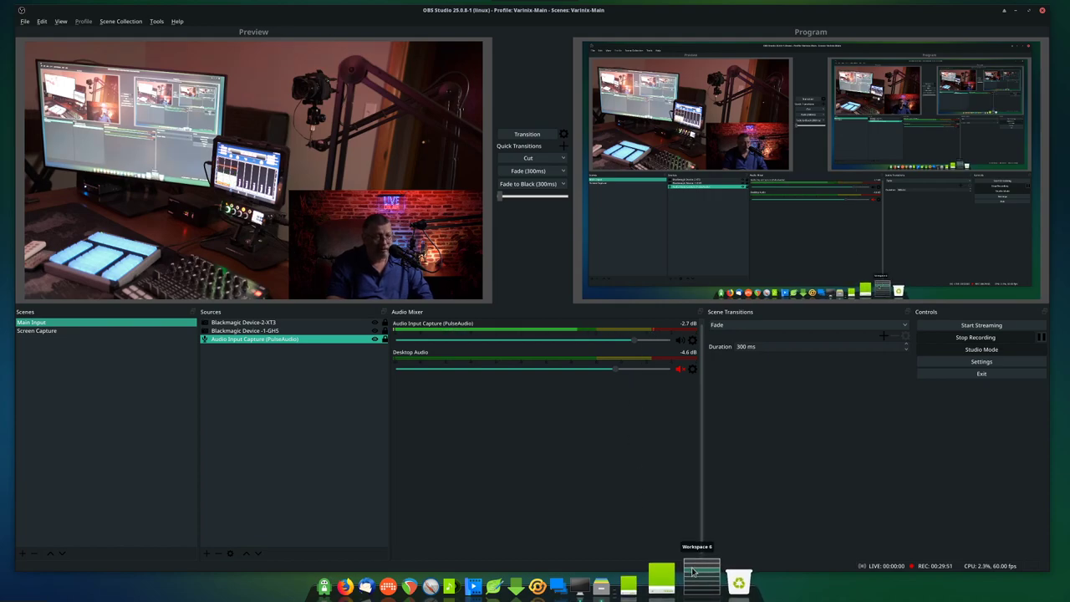
Return to Ardour, open its Preferences and move that window toward the middle of the screen.
scroll(698, 568, "down", 1)
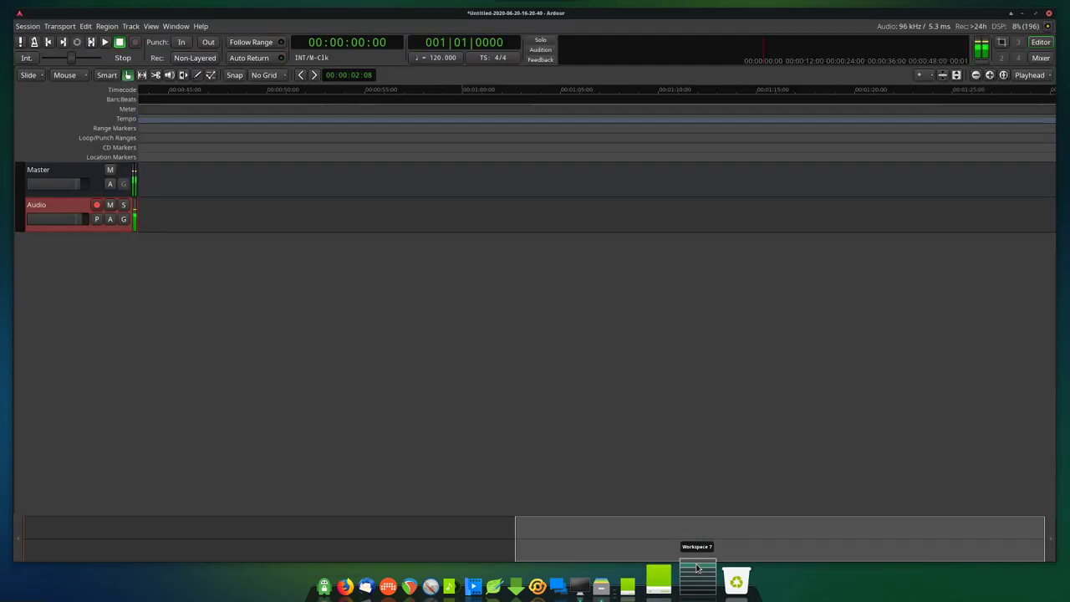
left_click(176, 26)
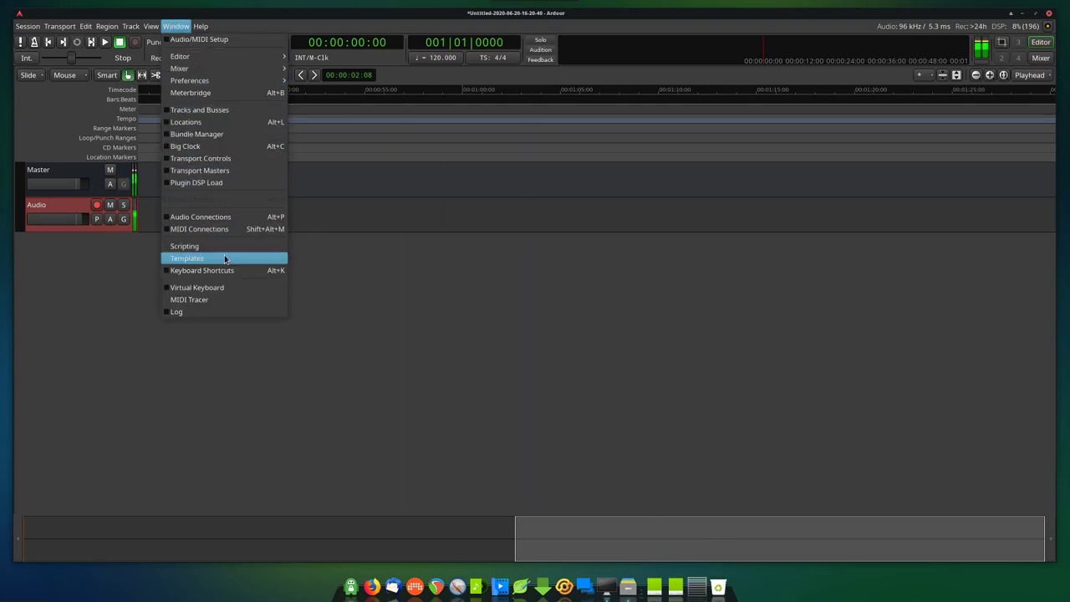
mouse_move(144, 24)
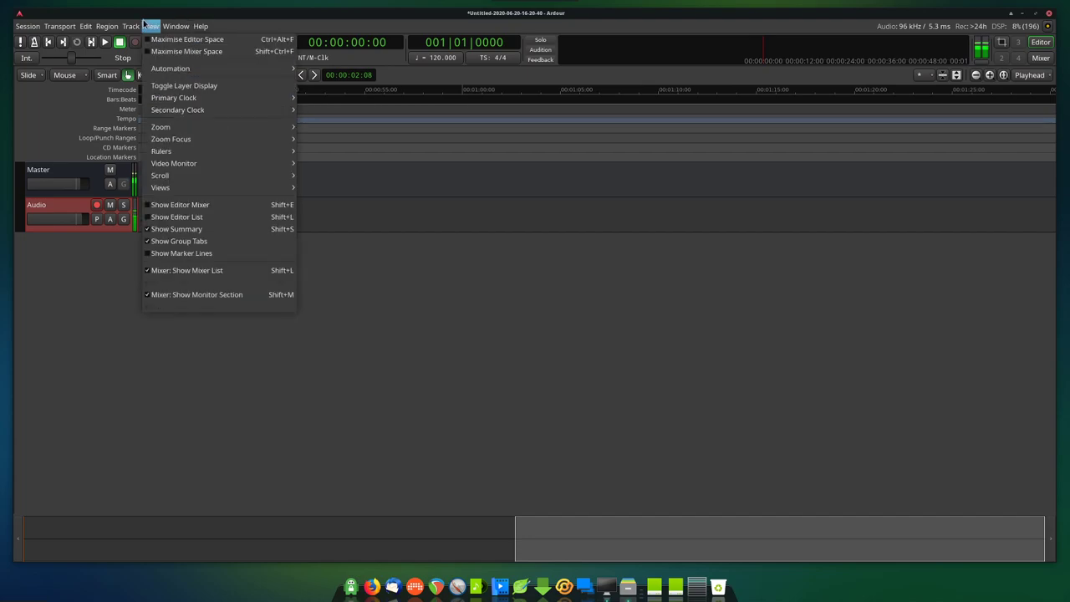
mouse_move(24, 30)
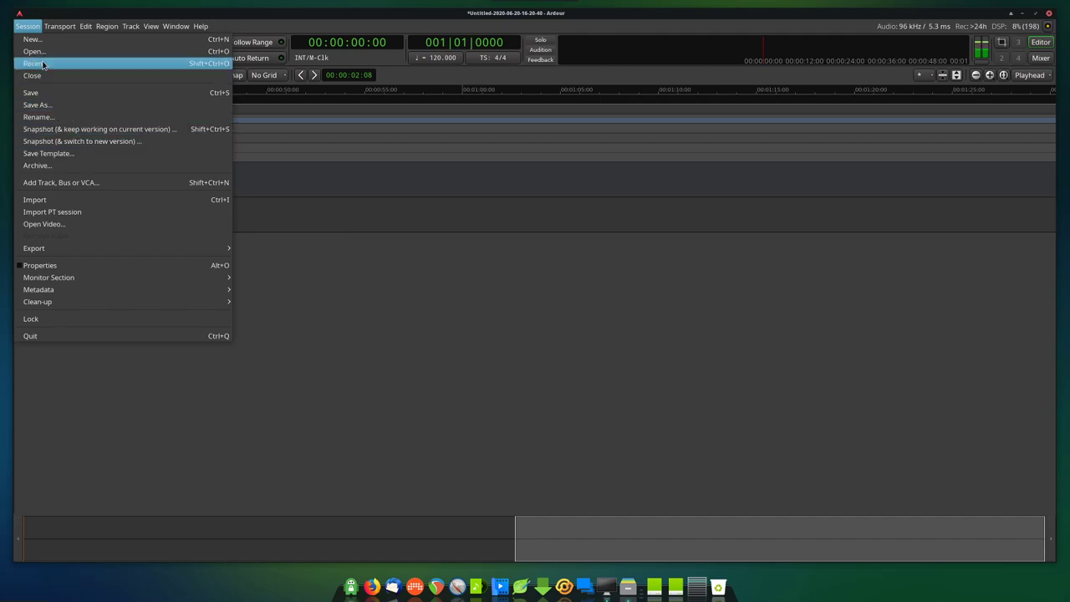
mouse_move(58, 28)
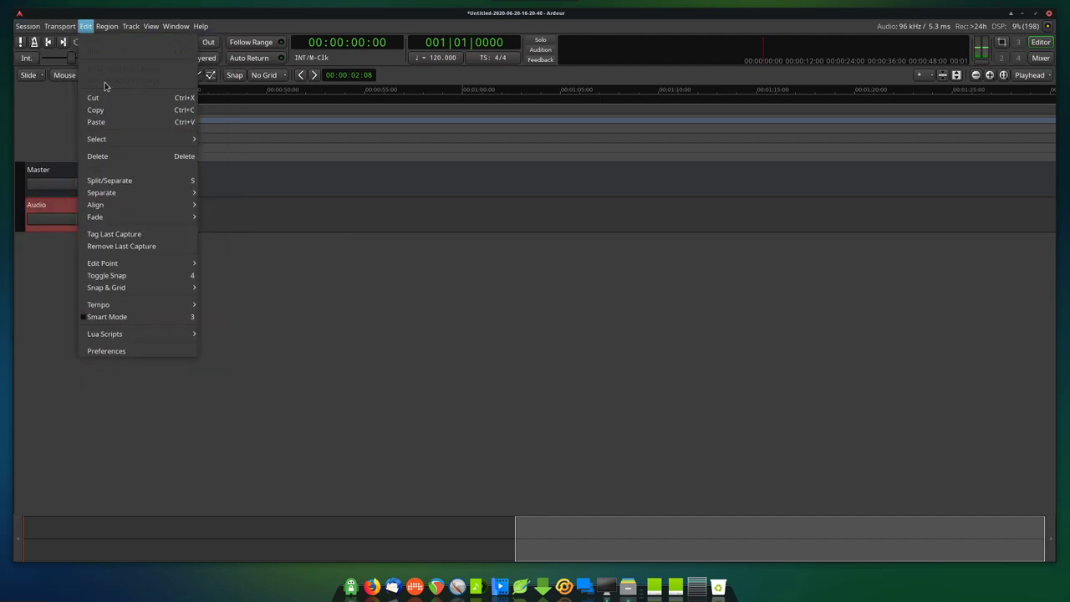
left_click(153, 352)
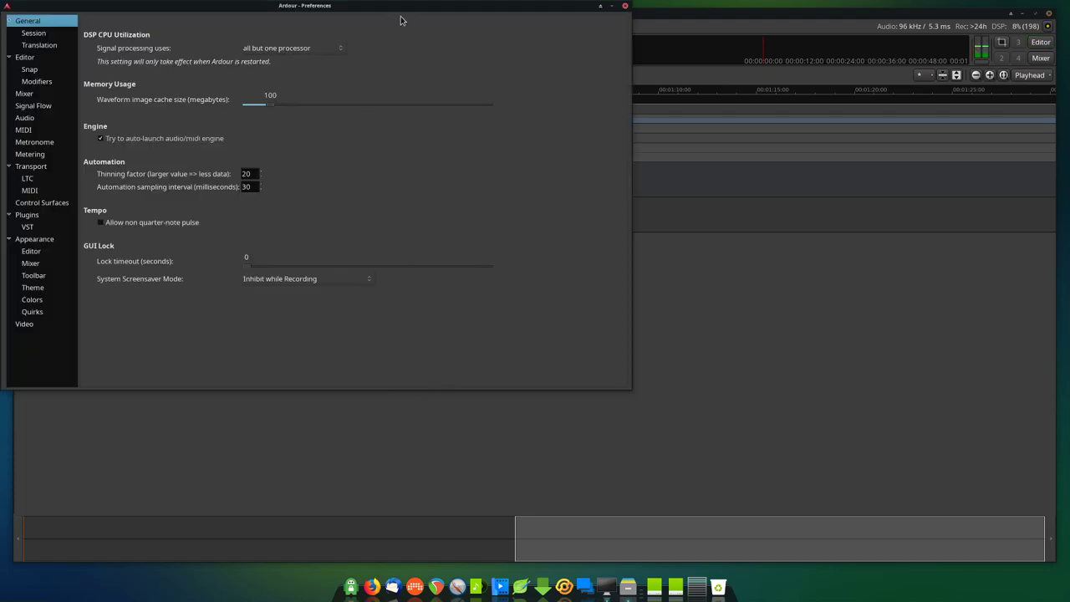
left_click_drag(432, 9, 601, 111)
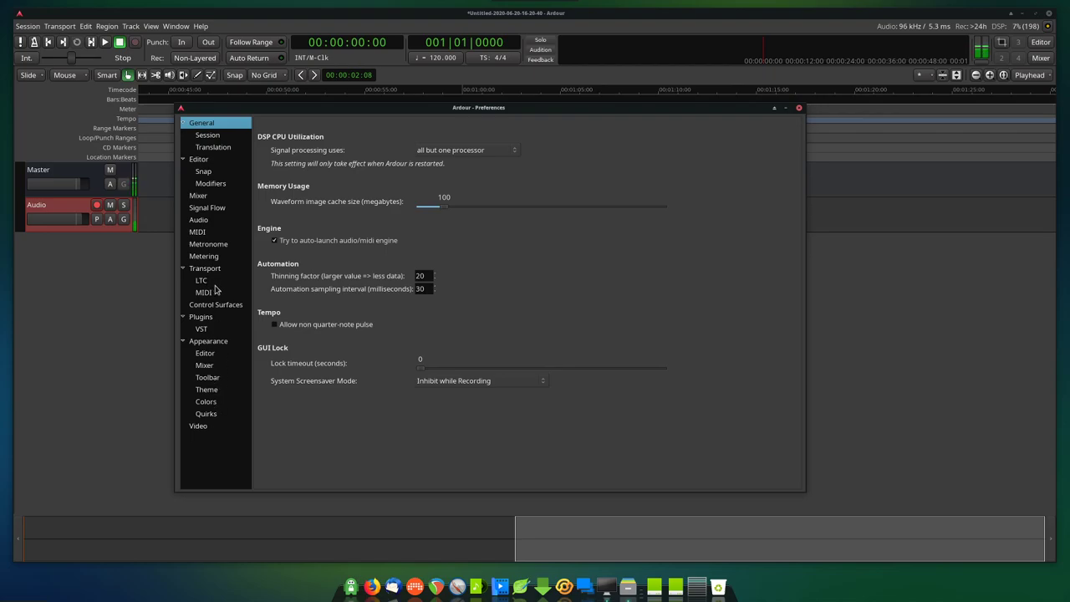
Look through the Session, Audio and Mixer pages of Ardour's Preferences for the audio device settings.
left_click(209, 135)
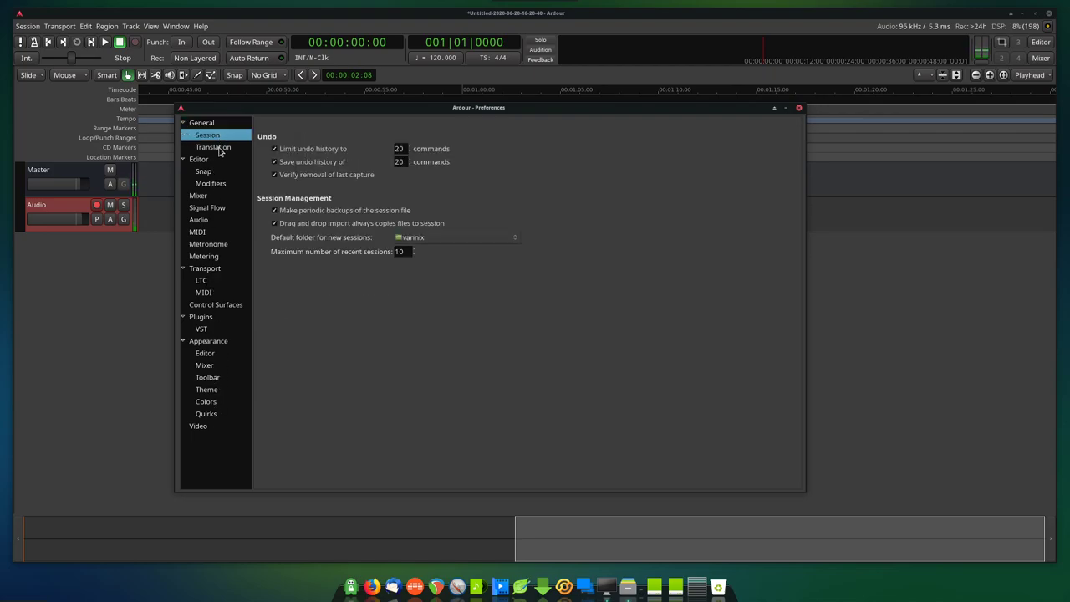
left_click(197, 224)
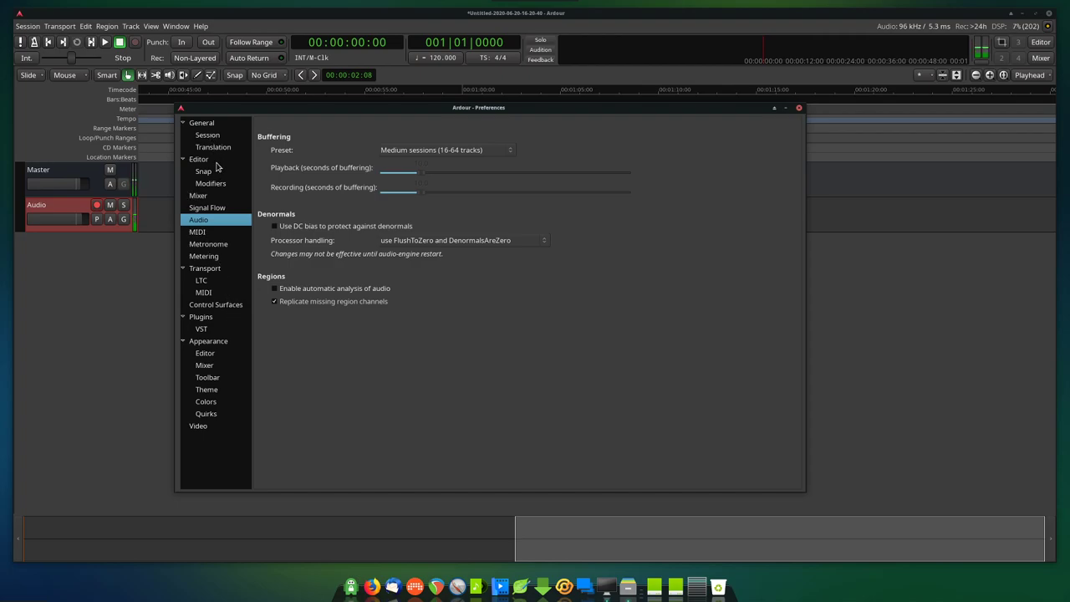
left_click(203, 199)
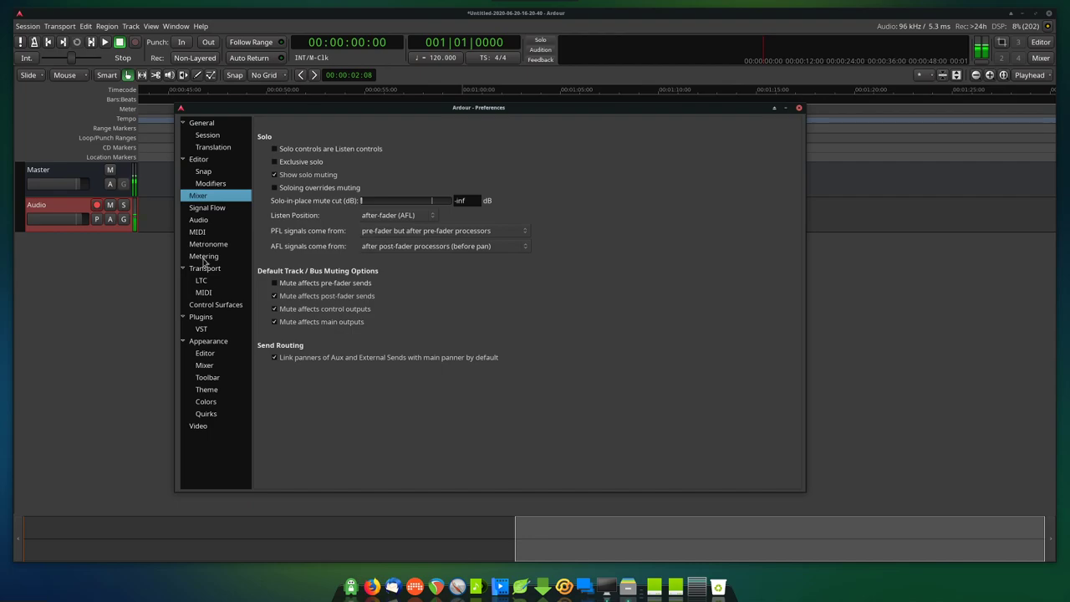